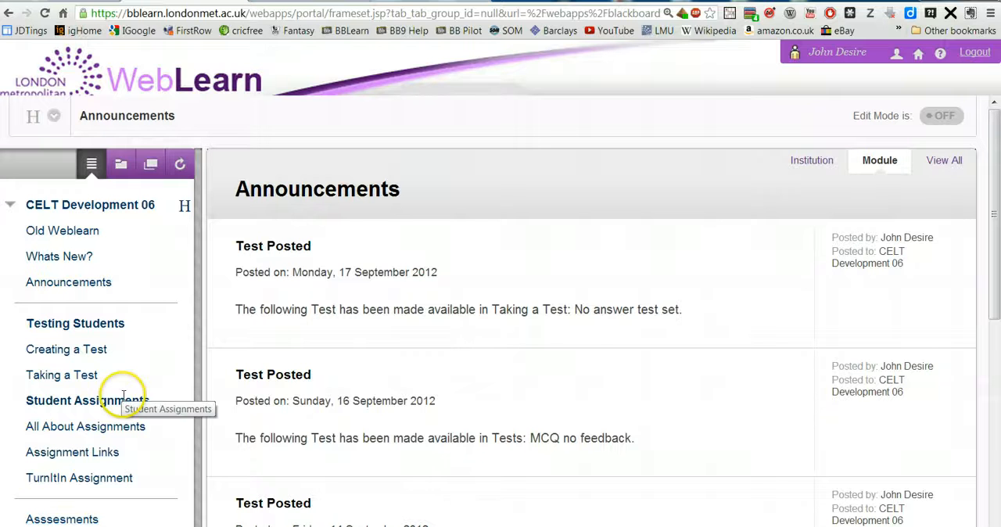
Step: Open the module's Tests page through Tests, Surveys and Pools and start building a new test
scroll(128, 395, down, 3)
scroll(126, 401, down, 3)
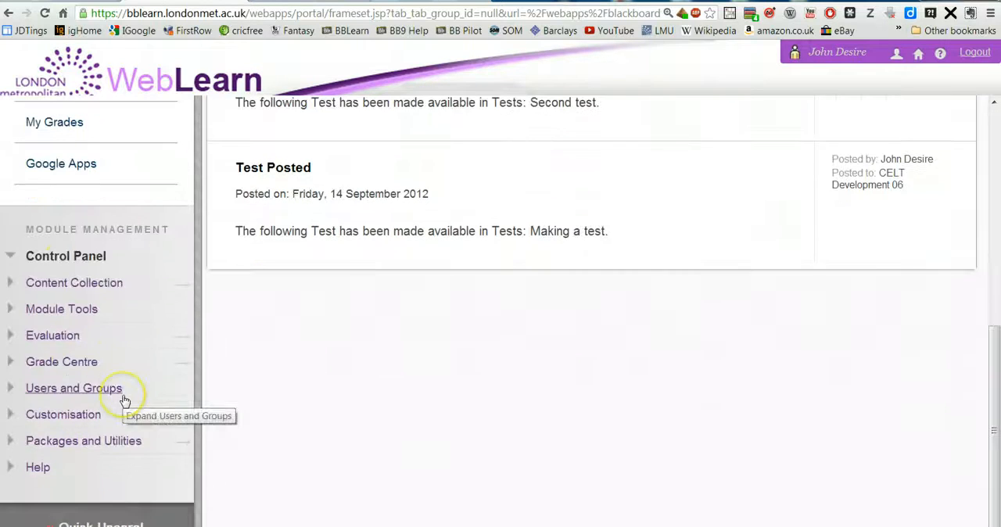
scroll(123, 395, up, 1)
click(63, 356)
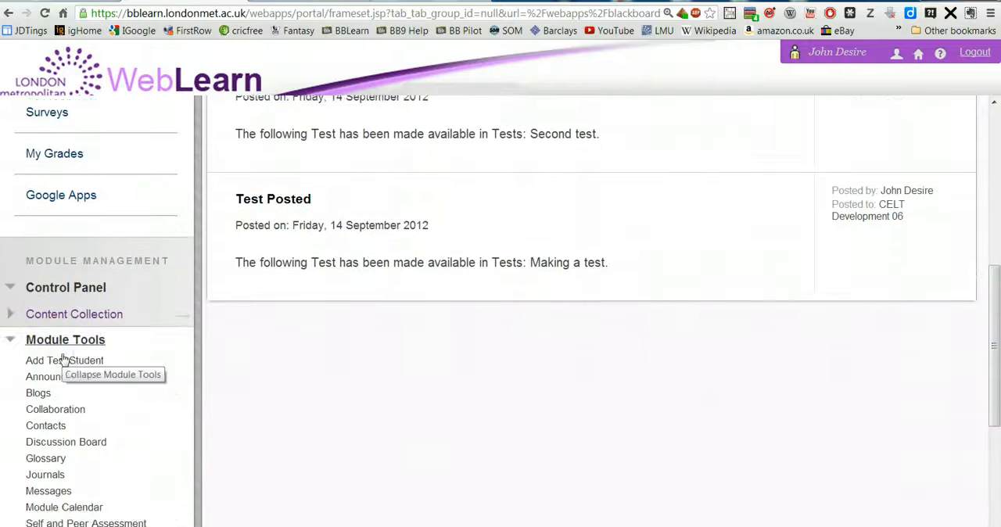
scroll(64, 358, down, 3)
click(73, 386)
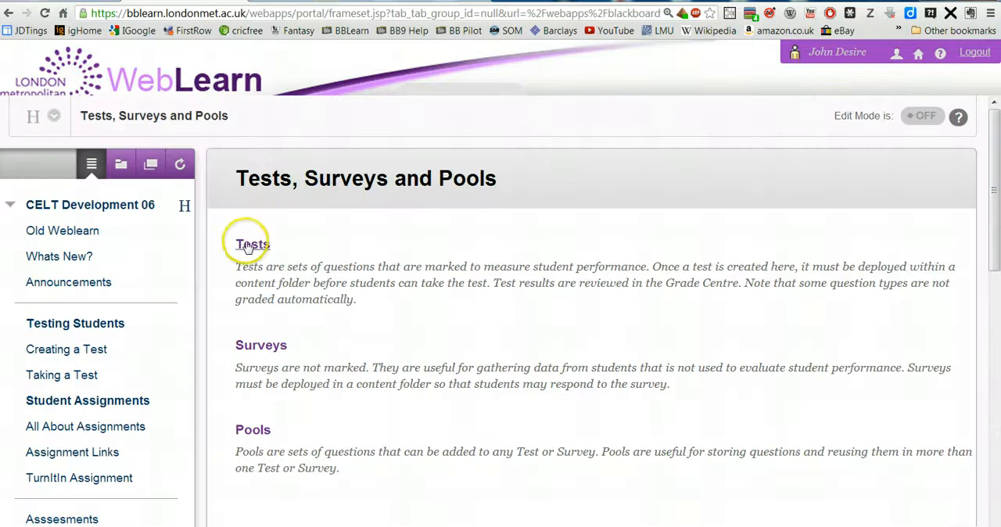
click(252, 247)
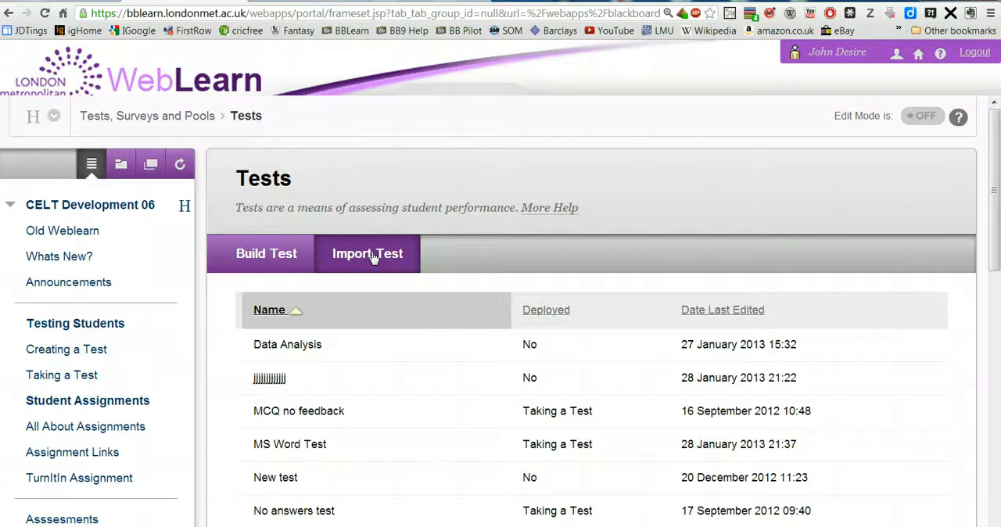
click(261, 255)
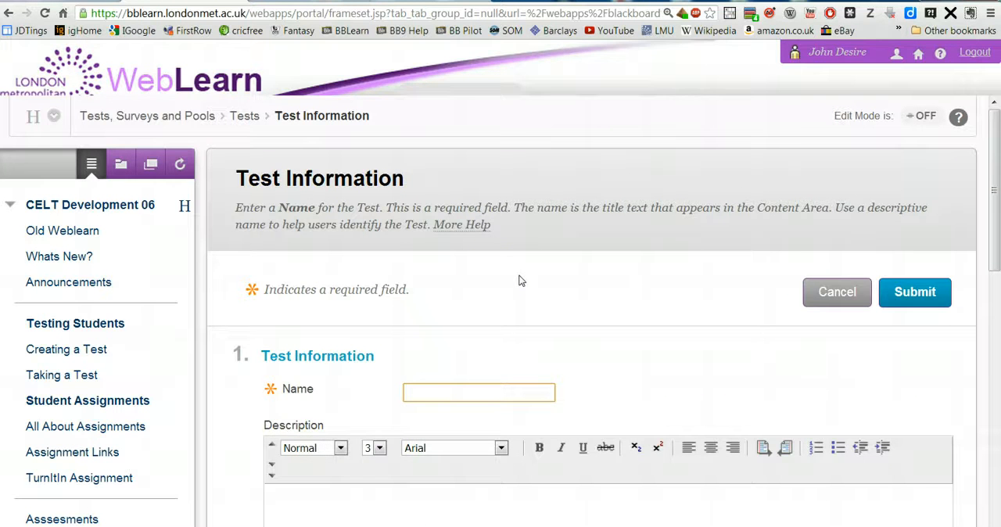
Step: Name the test "MS Word Test" and enter the description "This is MS word test" in Arial
scroll(520, 280, down, 7)
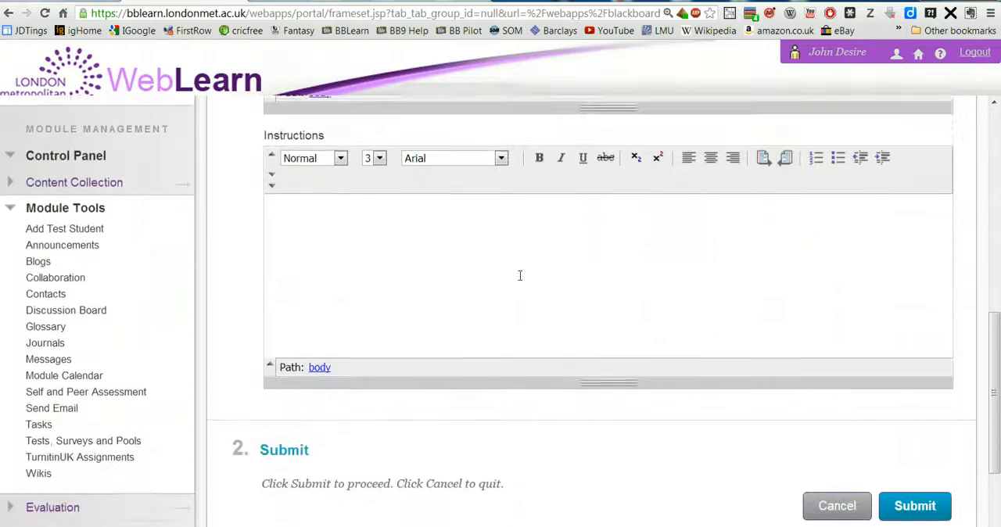
scroll(520, 277, up, 6)
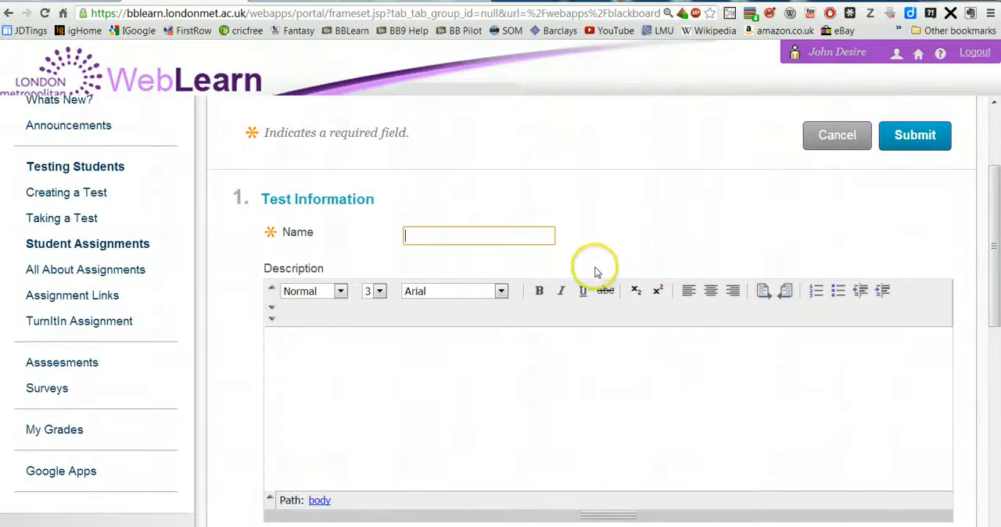
scroll(599, 271, down, 1)
scroll(599, 271, up, 3)
click(424, 386)
click(422, 427)
click(409, 501)
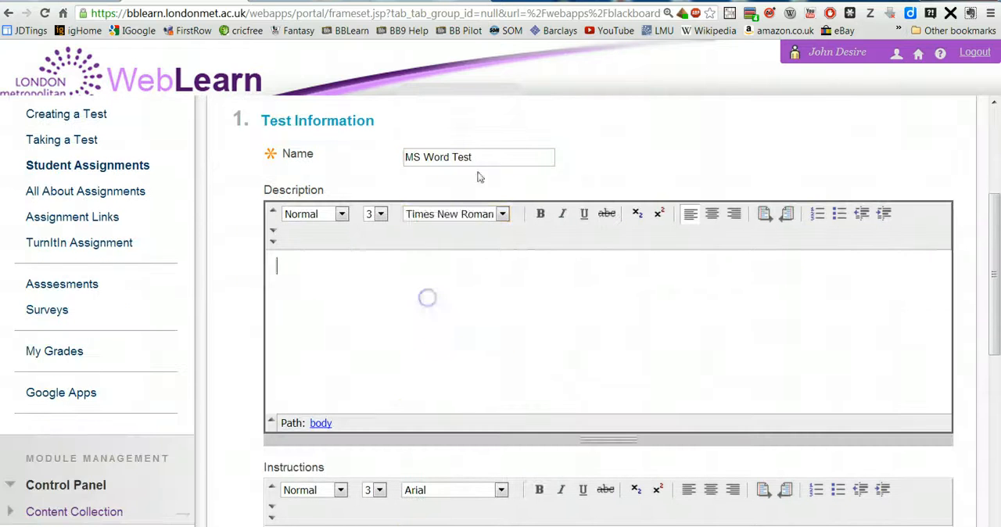
text(This is MS word test)
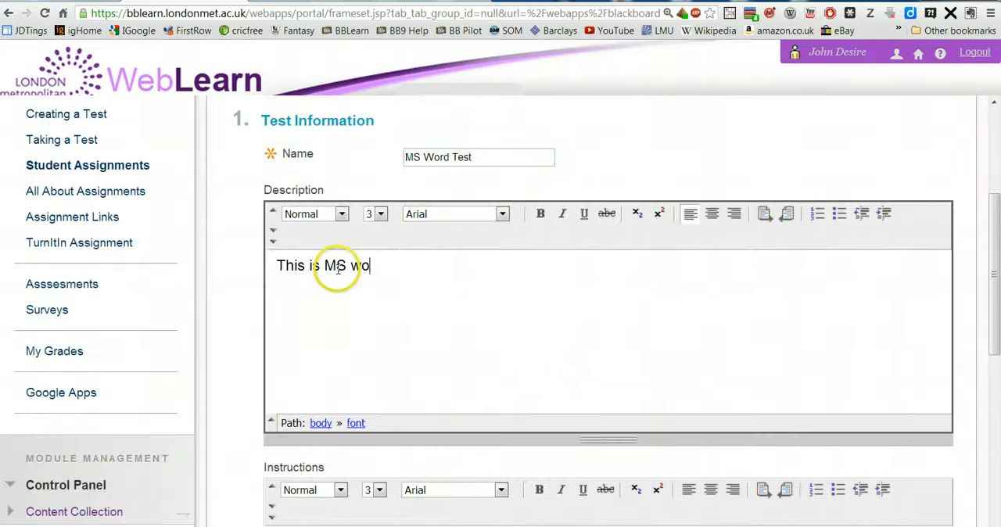
Step: Enter the instructions "This is a first year test" in Arial and submit the test information
scroll(357, 409, down, 2)
click(357, 409)
text(This is a first year test)
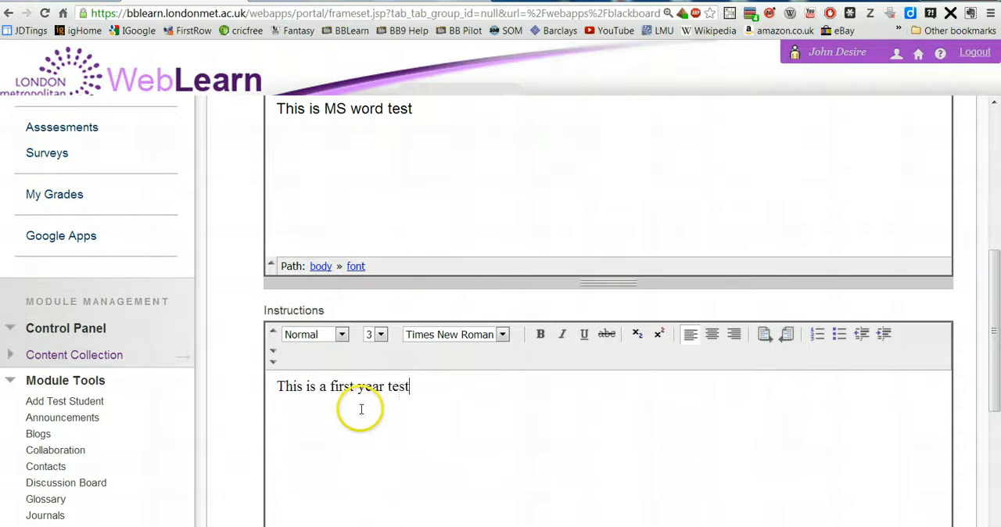
drag(275, 386, 417, 389)
click(450, 334)
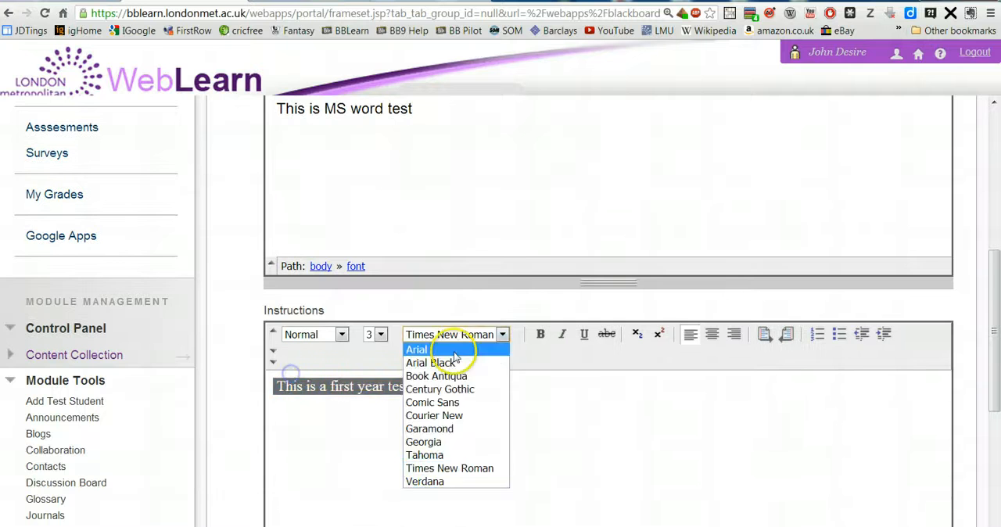
click(447, 349)
scroll(524, 429, down, 3)
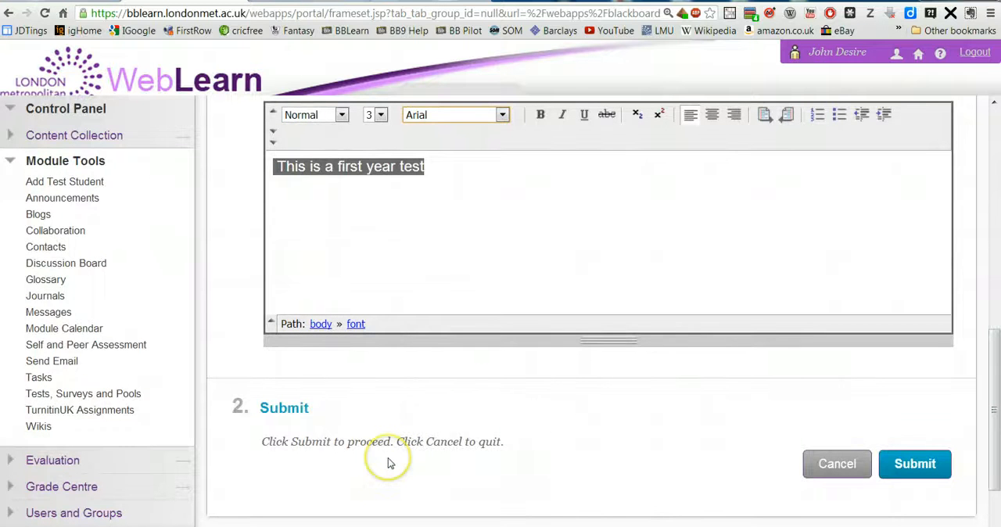
click(907, 463)
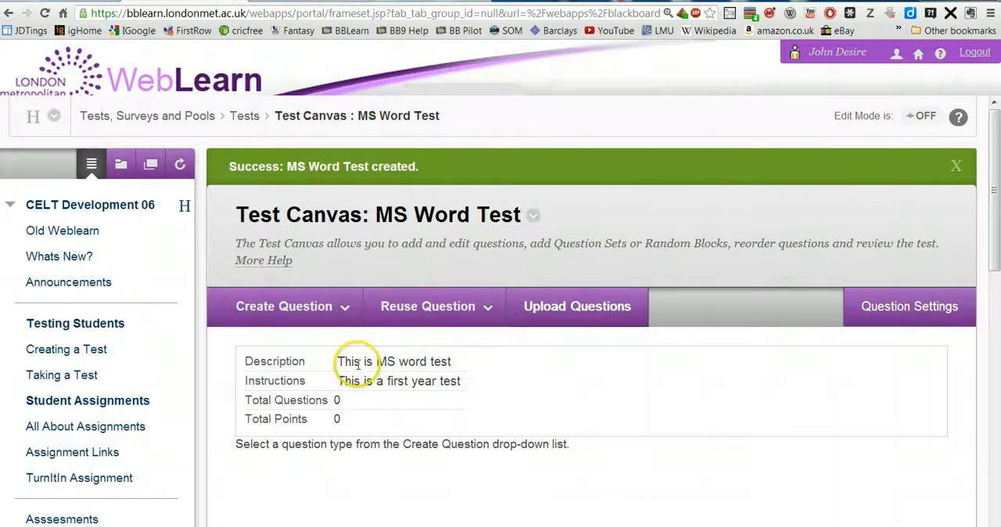
Step: Start creating a random block from reused questions and enlarge its window
click(321, 307)
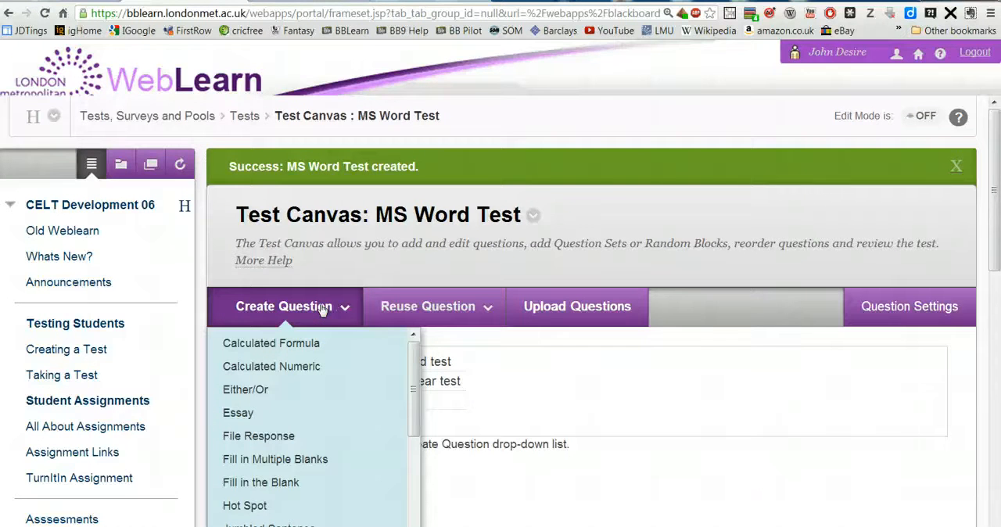
click(442, 305)
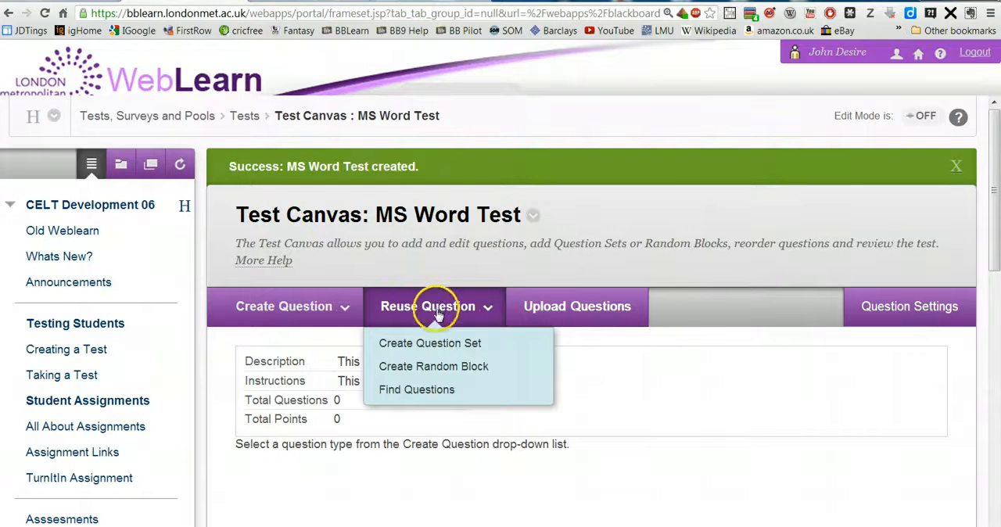
click(426, 367)
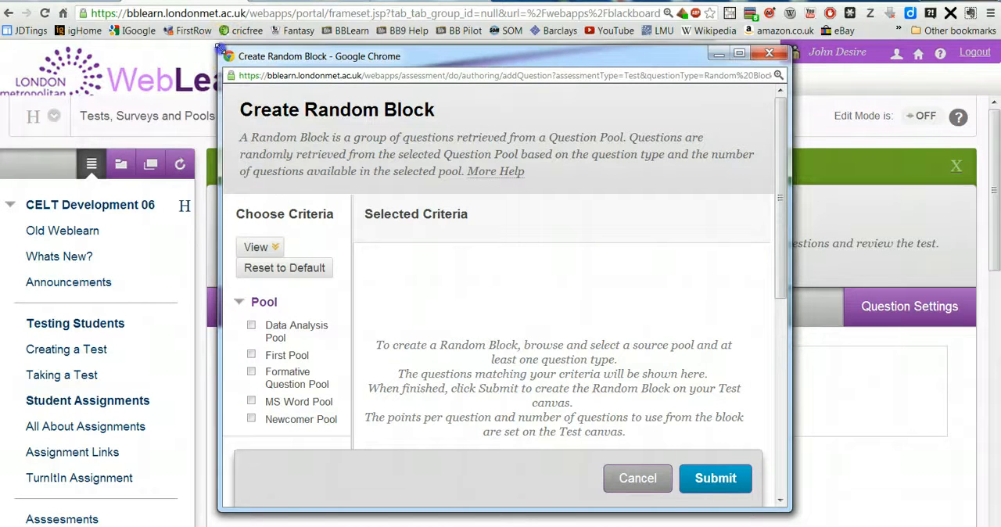
drag(218, 47, 98, 8)
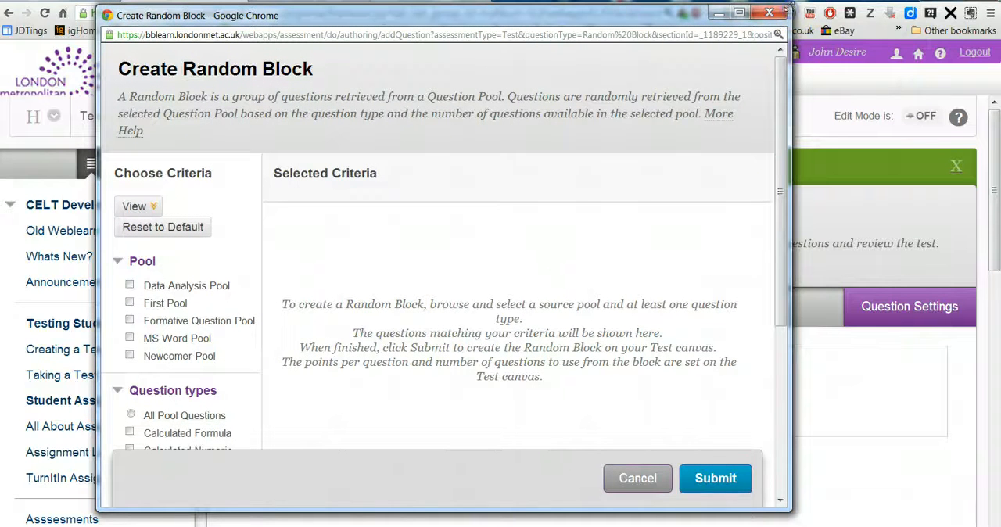
drag(788, 10, 879, 3)
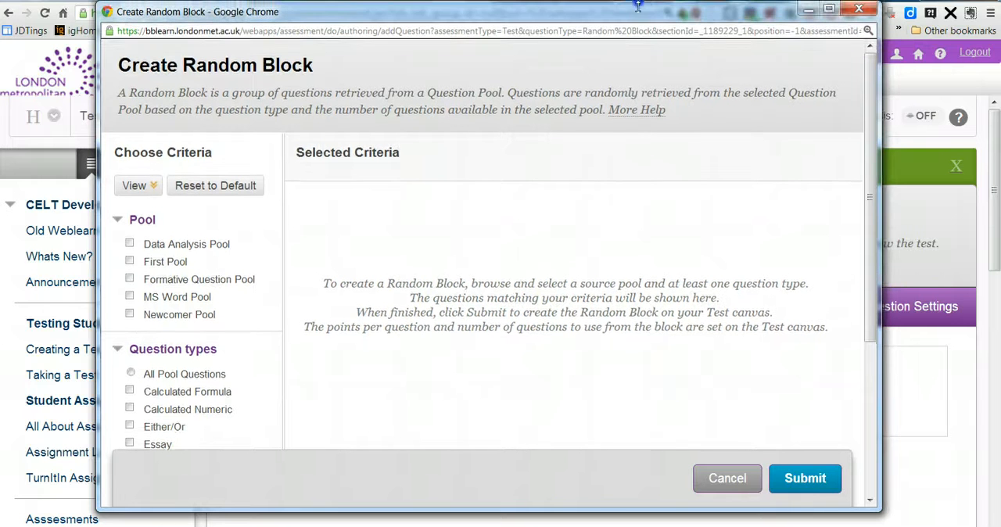
Step: Create the random block from the MS Word Pool using Multiple Choice questions, previewing the matching questions before submitting
scroll(260, 298, down, 1)
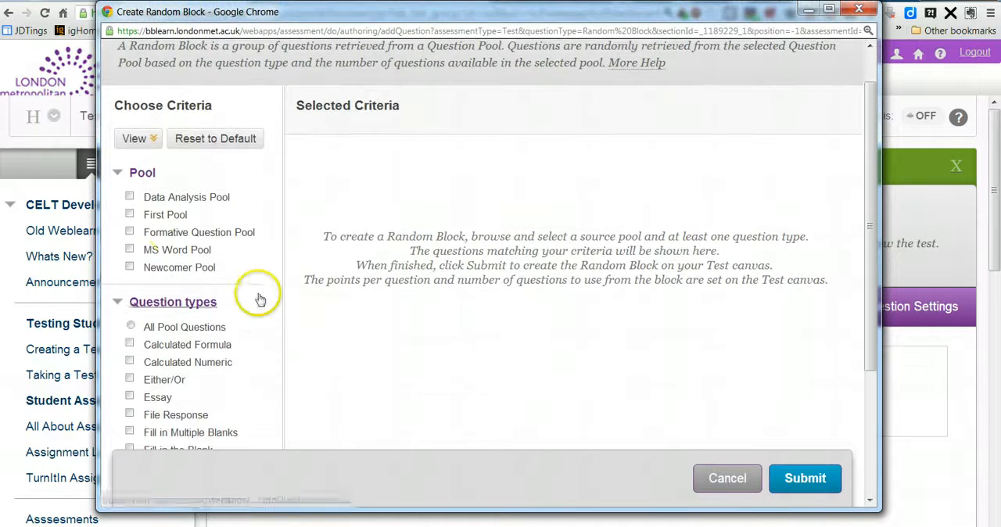
click(130, 249)
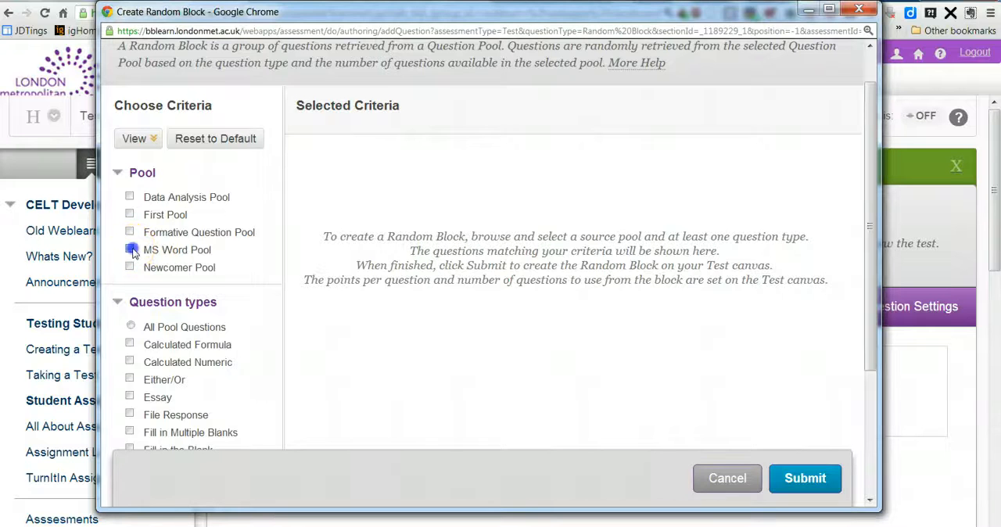
scroll(226, 250, down, 2)
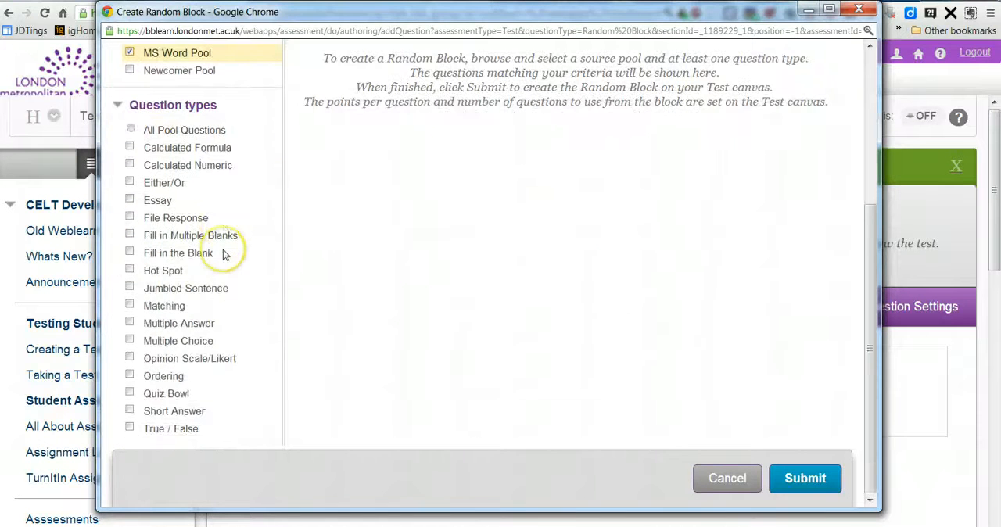
click(130, 340)
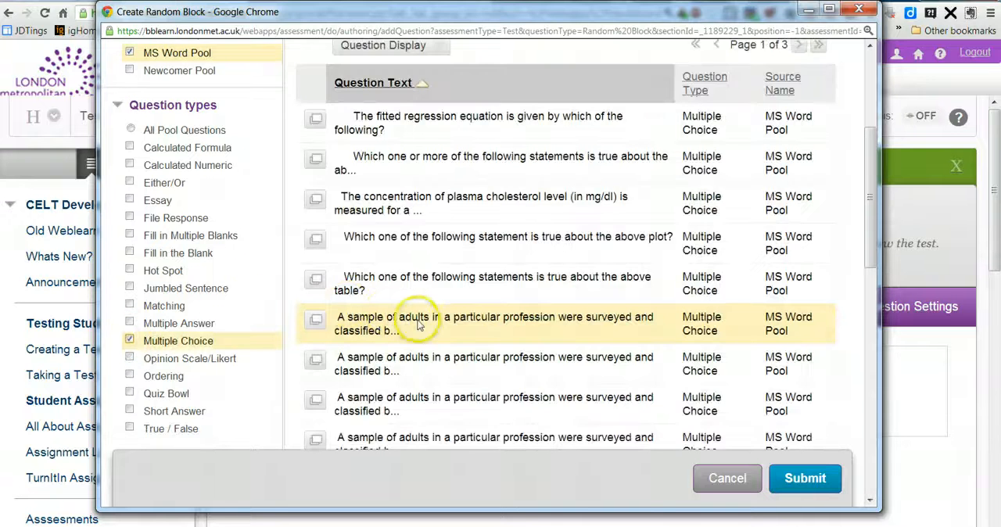
scroll(508, 290, up, 2)
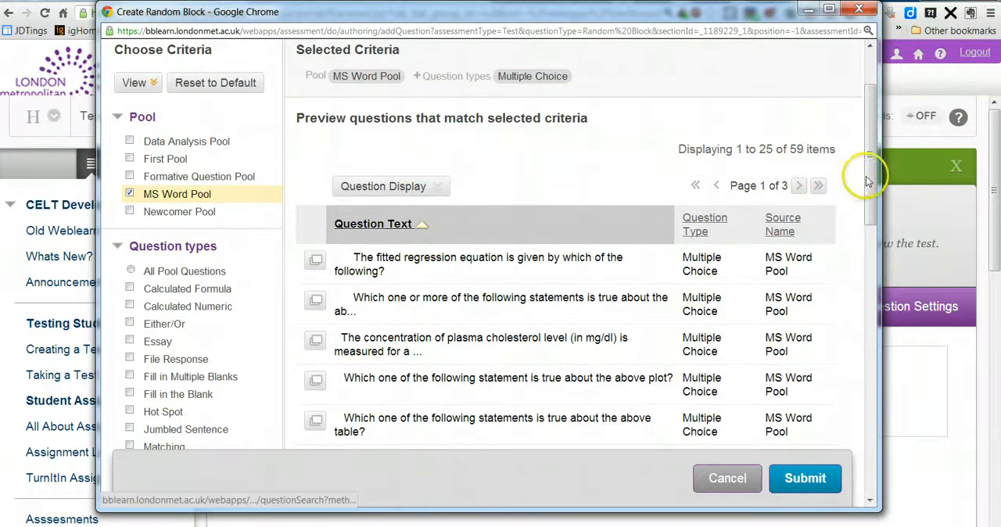
drag(866, 182, 883, 462)
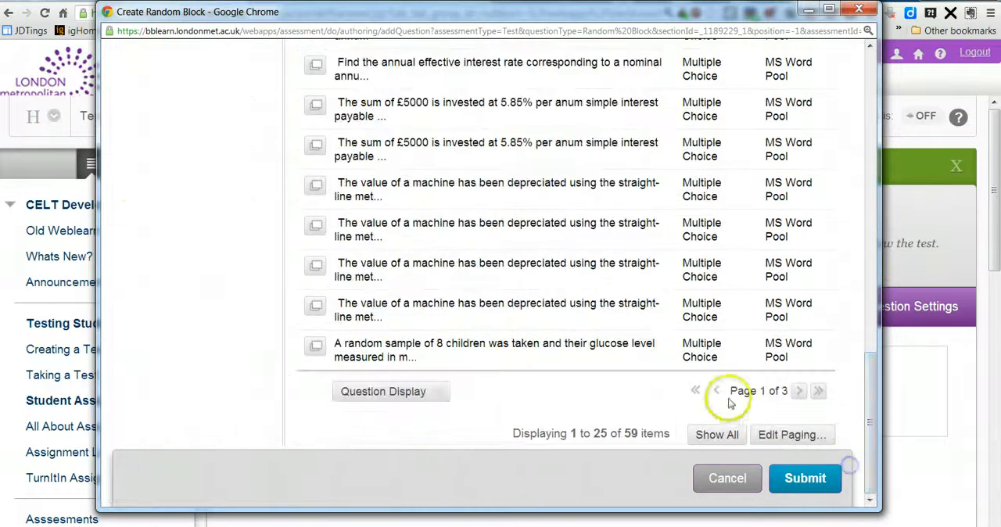
click(799, 477)
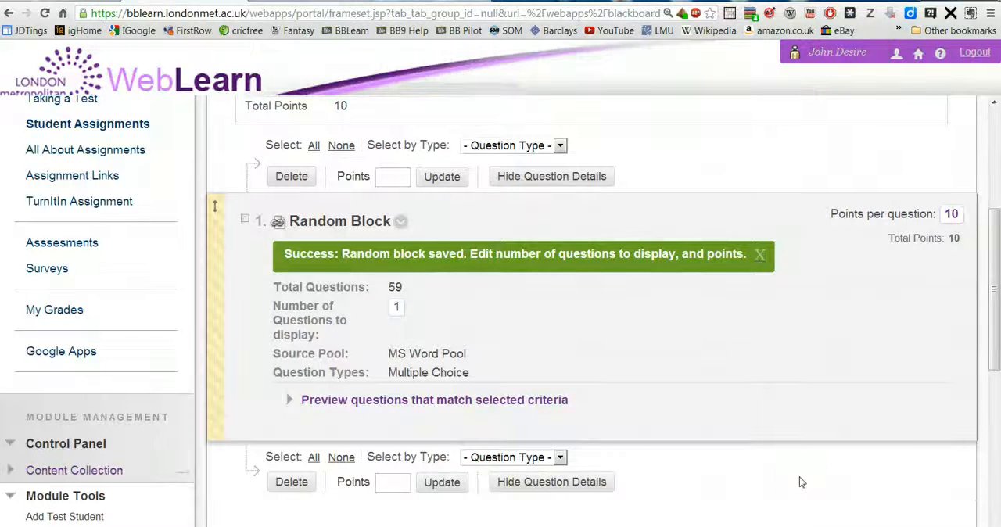
Step: Set the number of questions to display in the random block to 5
click(398, 312)
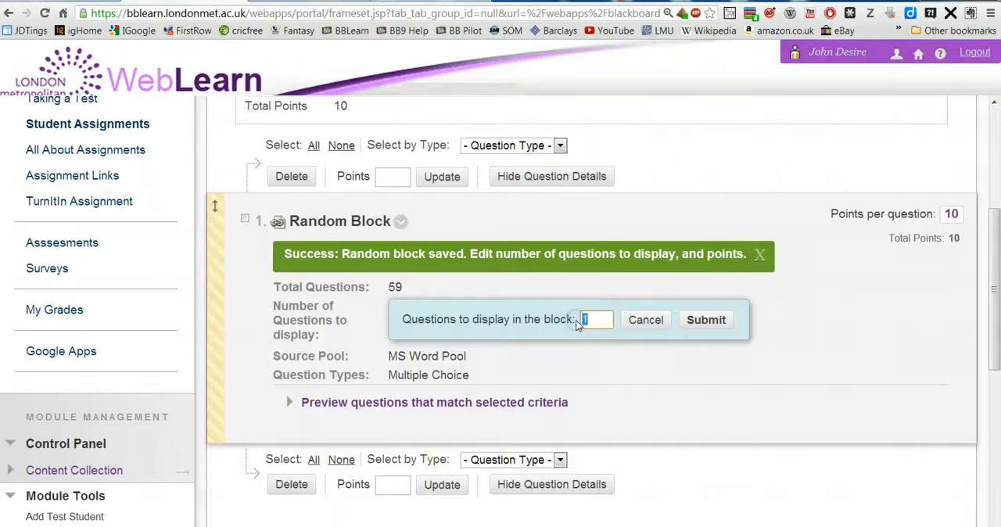
text(5)
click(713, 325)
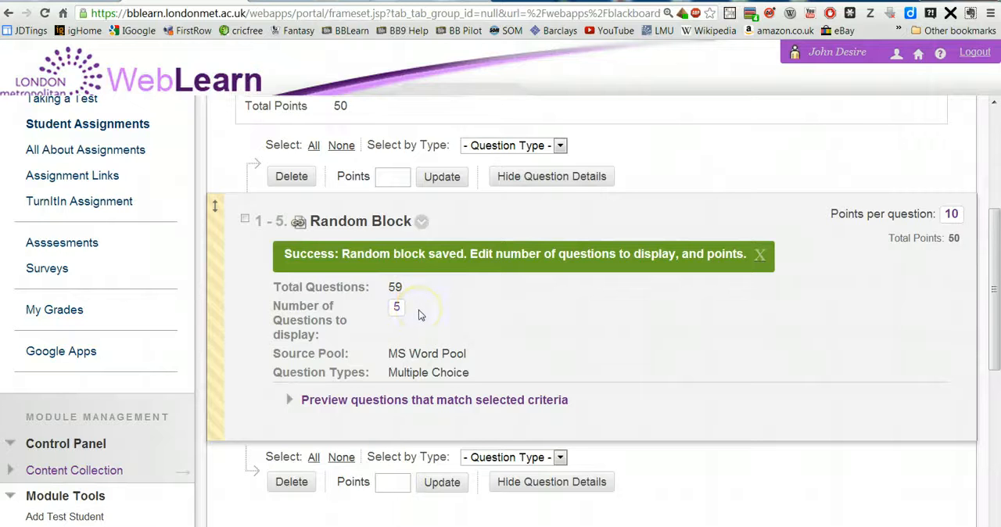
Step: Start creating a question set from reused questions, enlarging its window to view the browsing criteria
scroll(418, 309, up, 3)
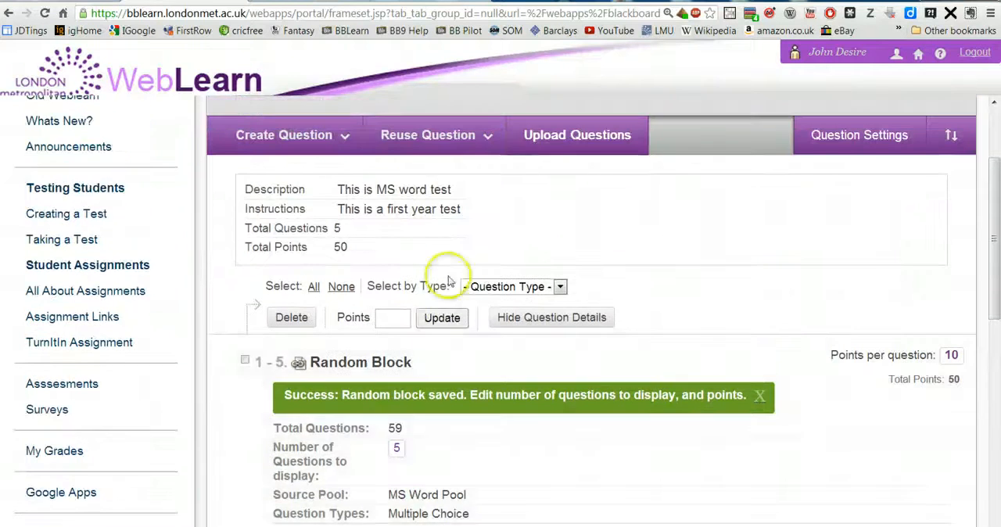
click(405, 151)
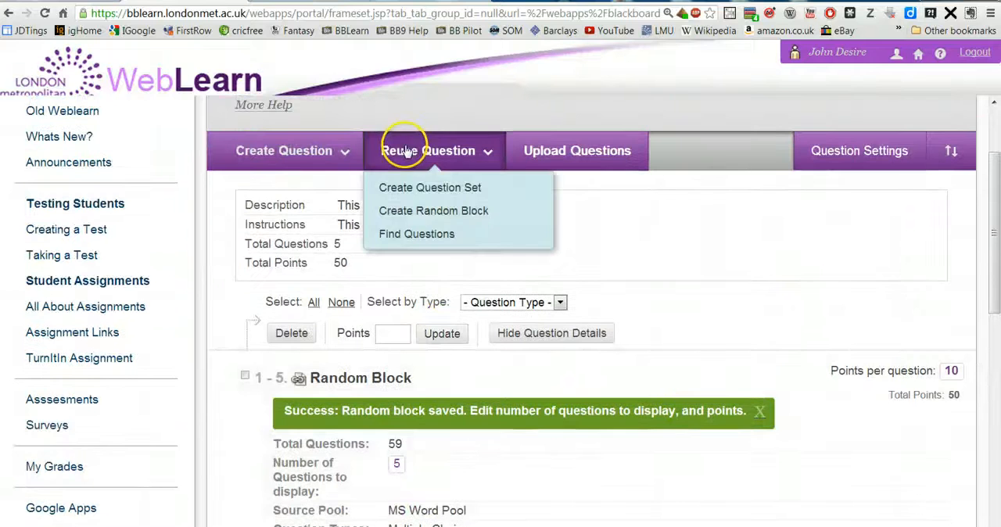
click(410, 189)
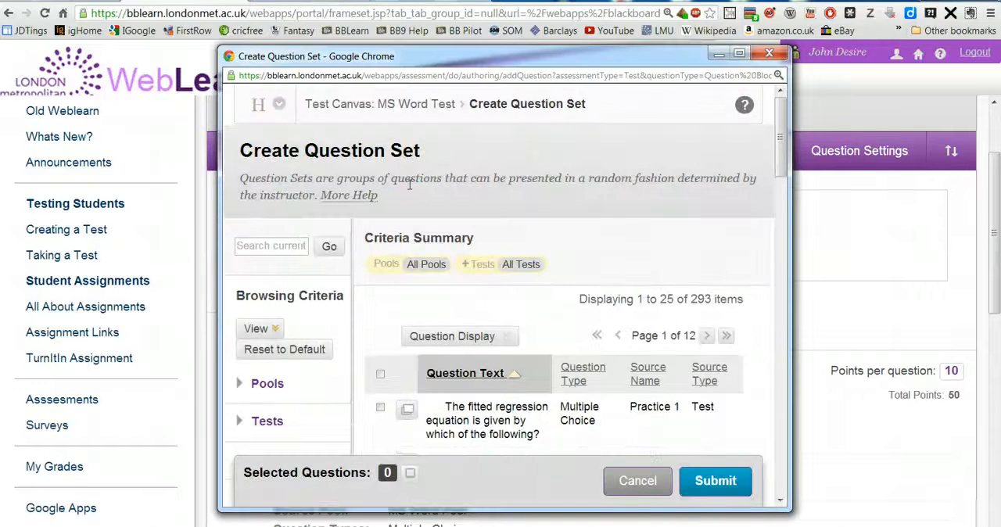
drag(790, 47, 864, 1)
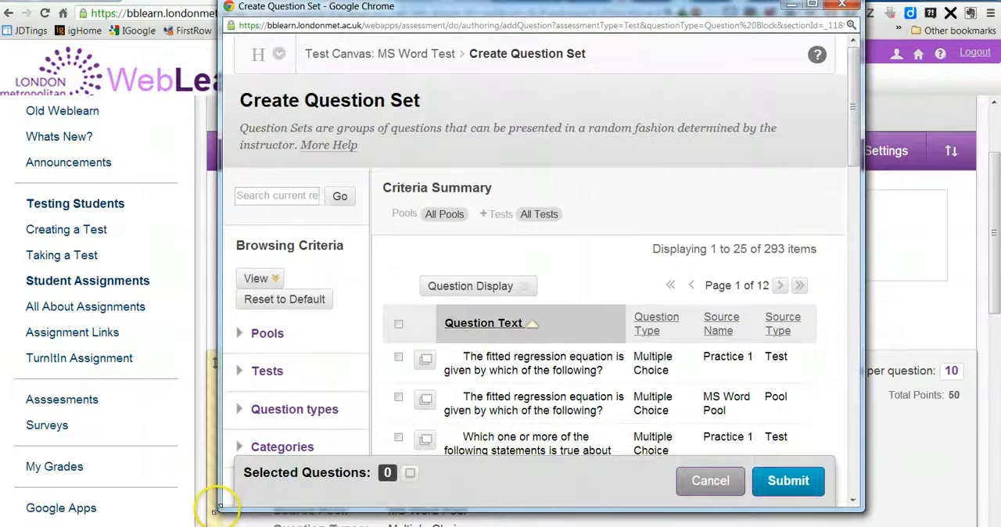
drag(216, 508, 177, 523)
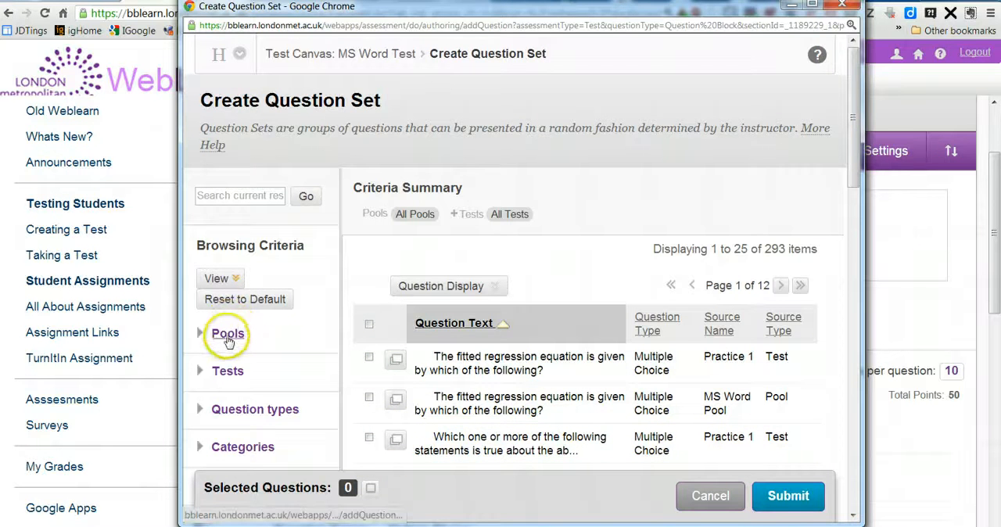
scroll(227, 337, down, 2)
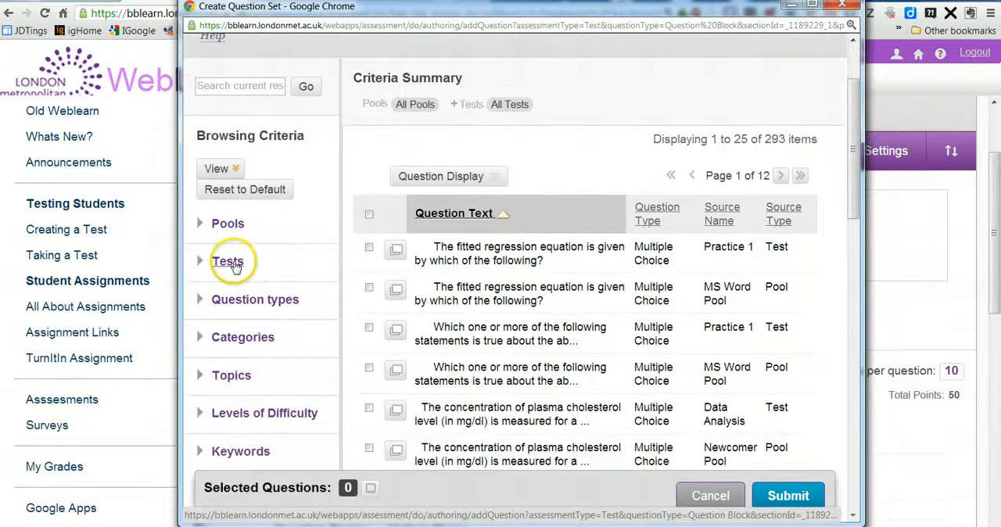
scroll(251, 297, down, 2)
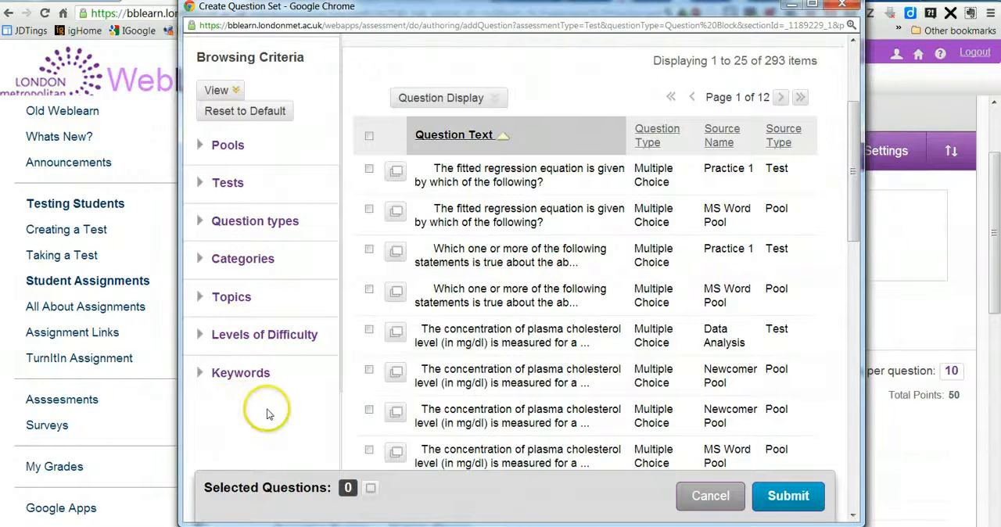
scroll(266, 414, up, 1)
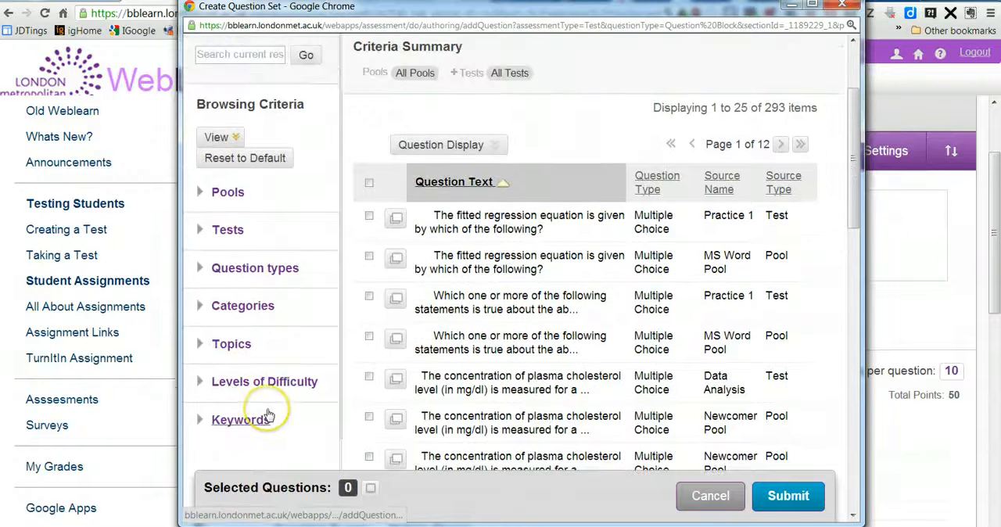
Step: Filter to Multiple Choice questions from the Data Analysis Pool and create the question set from all questions on the first page
click(201, 195)
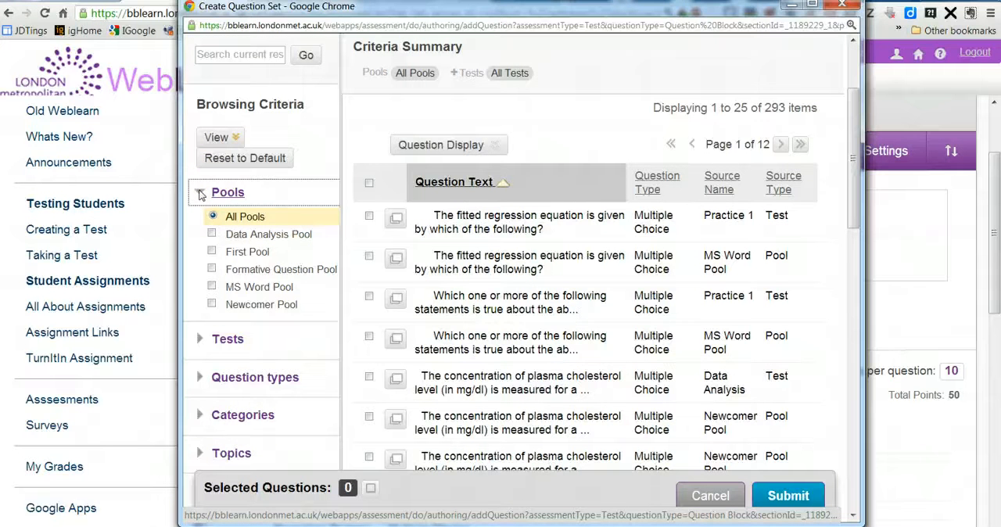
click(213, 235)
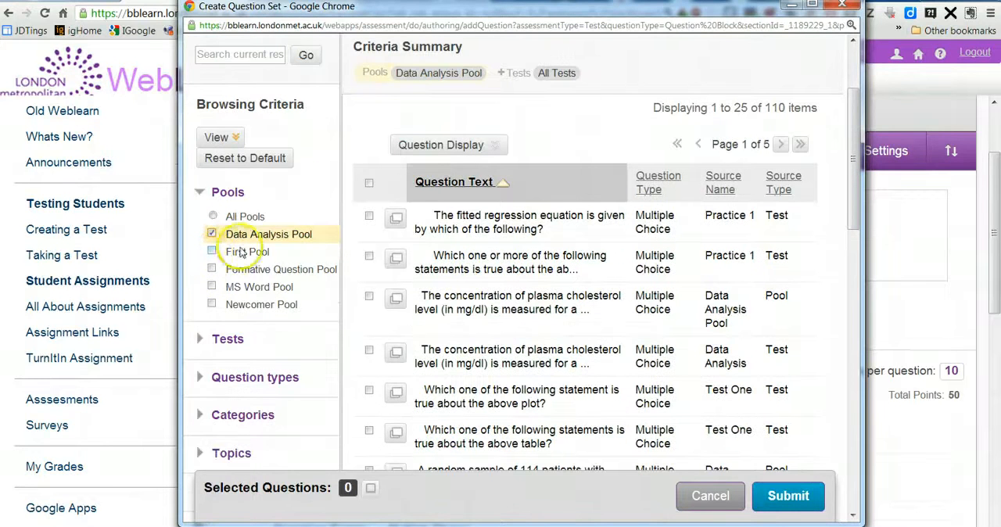
scroll(258, 254, down, 4)
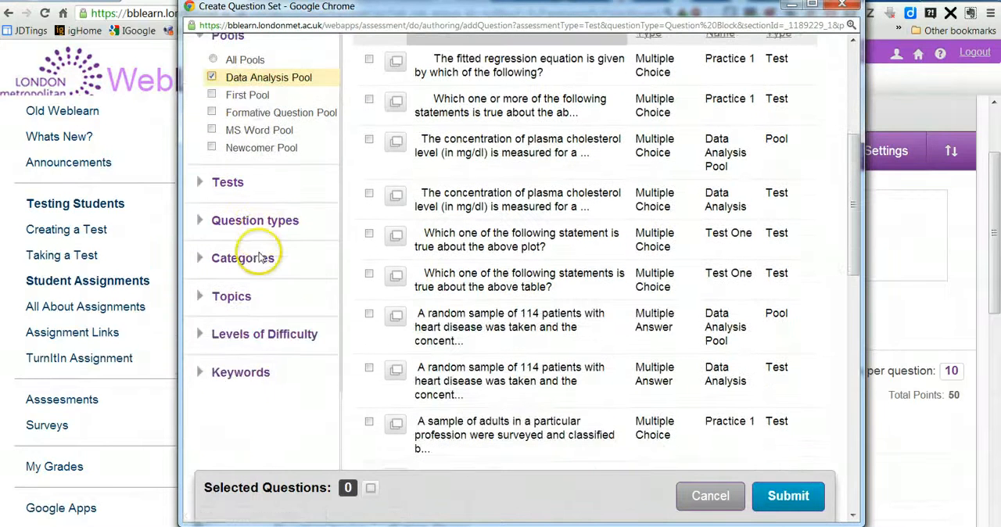
click(198, 221)
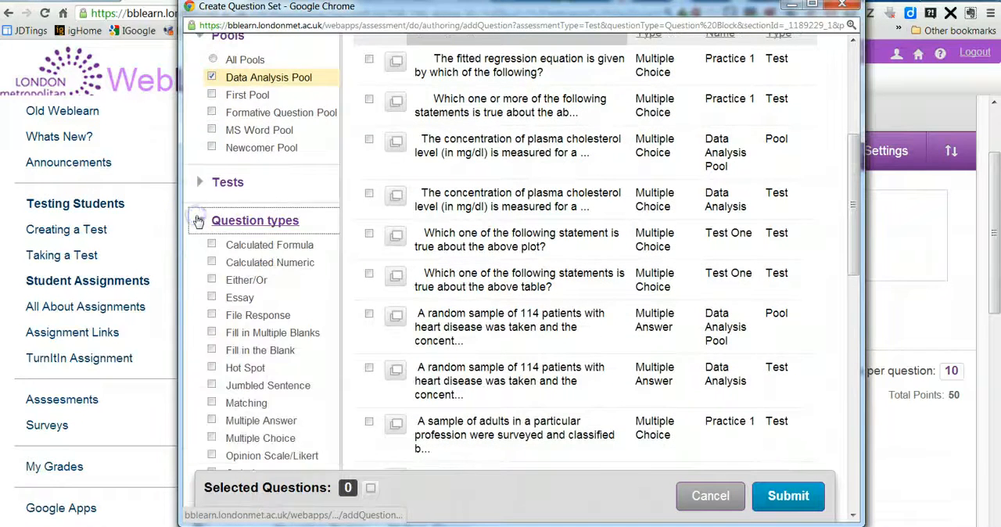
click(214, 440)
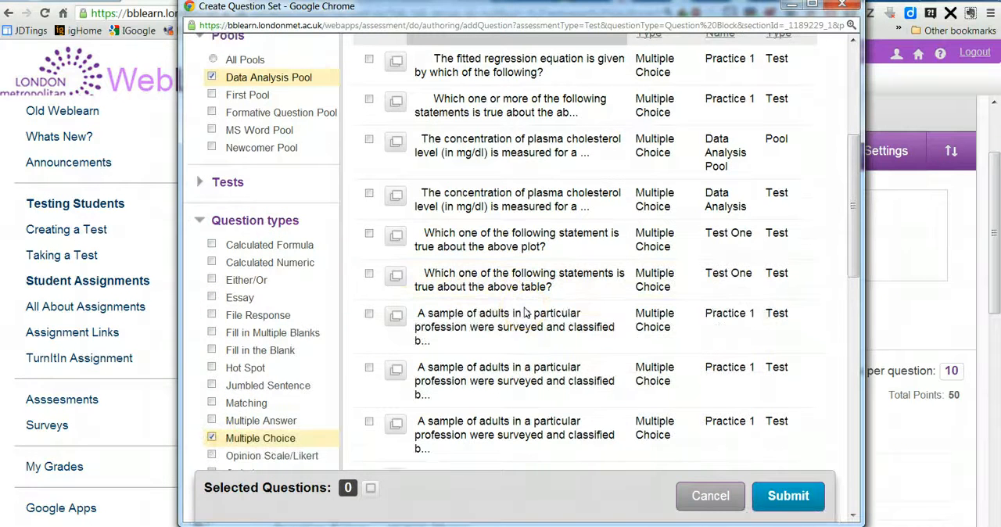
scroll(525, 313, up, 3)
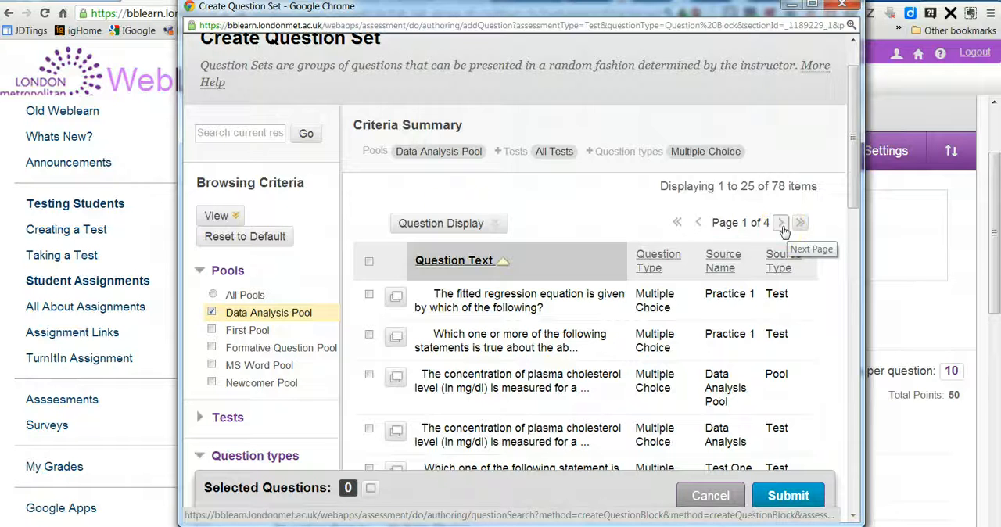
click(369, 261)
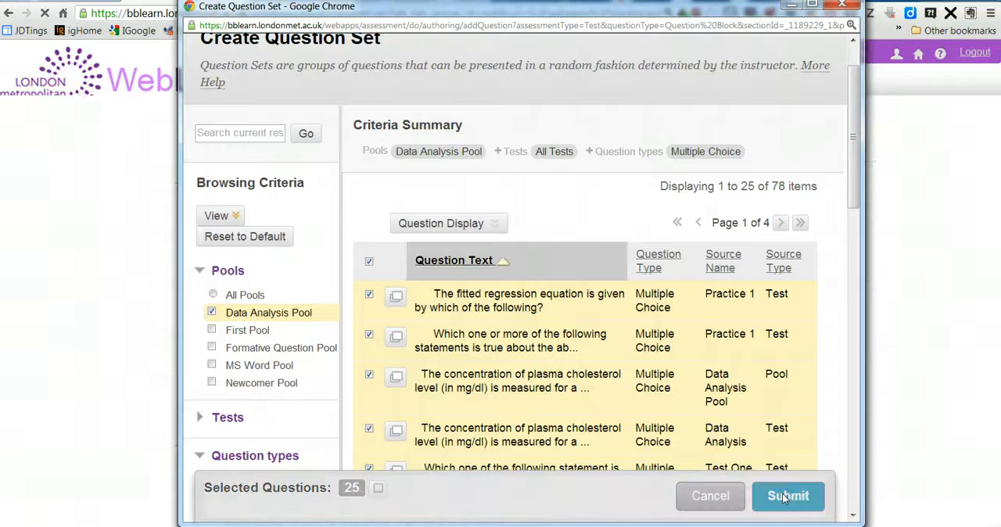
Step: Set the number of questions to display in the new question set to 5 and return to the Tests list
scroll(783, 494, down, 2)
scroll(458, 418, down, 4)
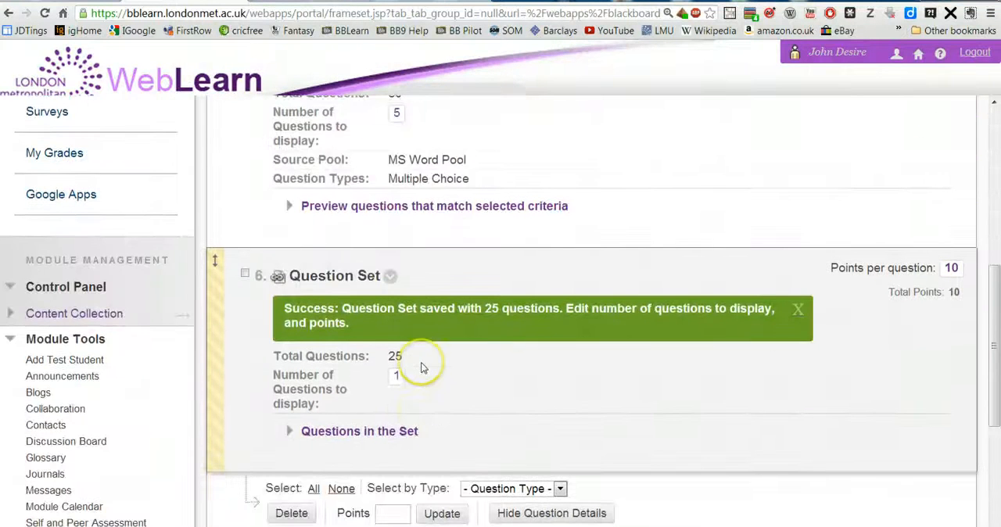
scroll(425, 367, down, 1)
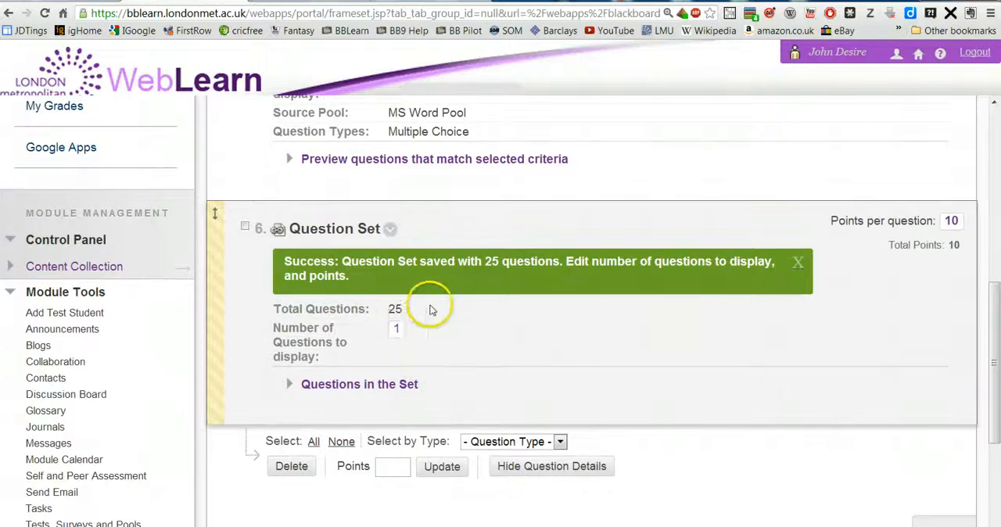
click(397, 333)
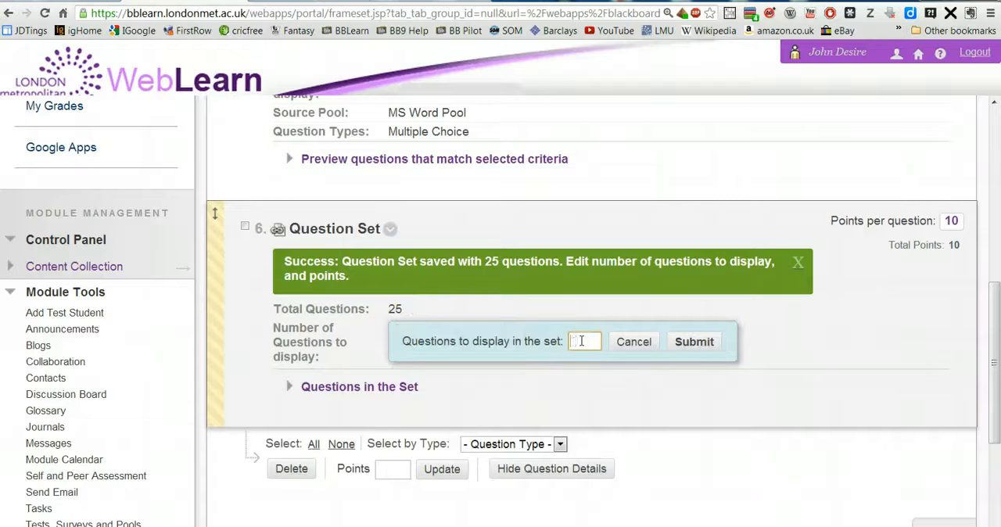
click(701, 341)
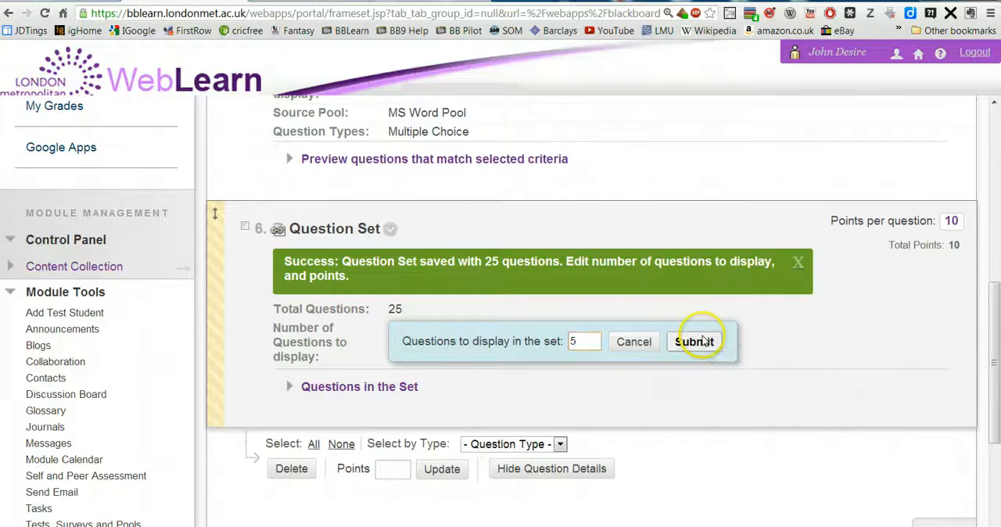
scroll(701, 341, down, 1)
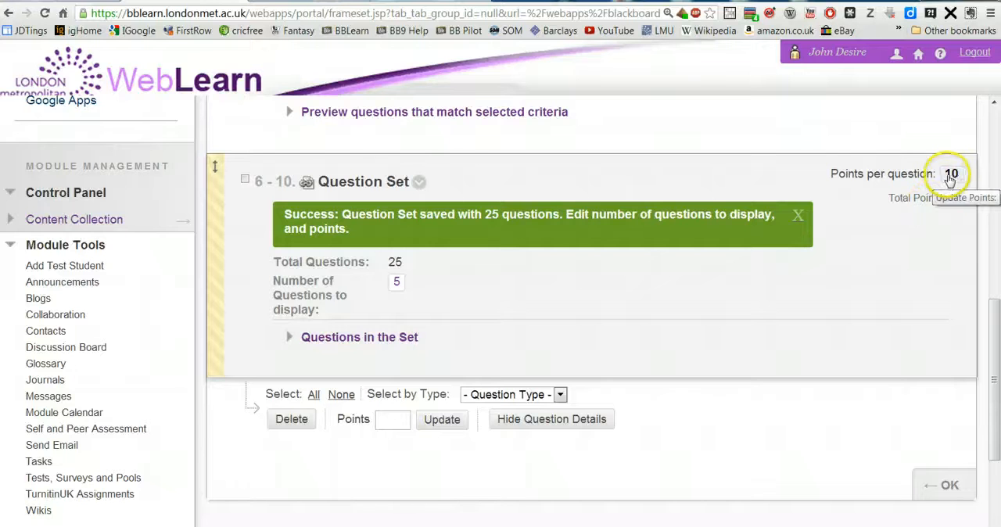
scroll(783, 235, up, 5)
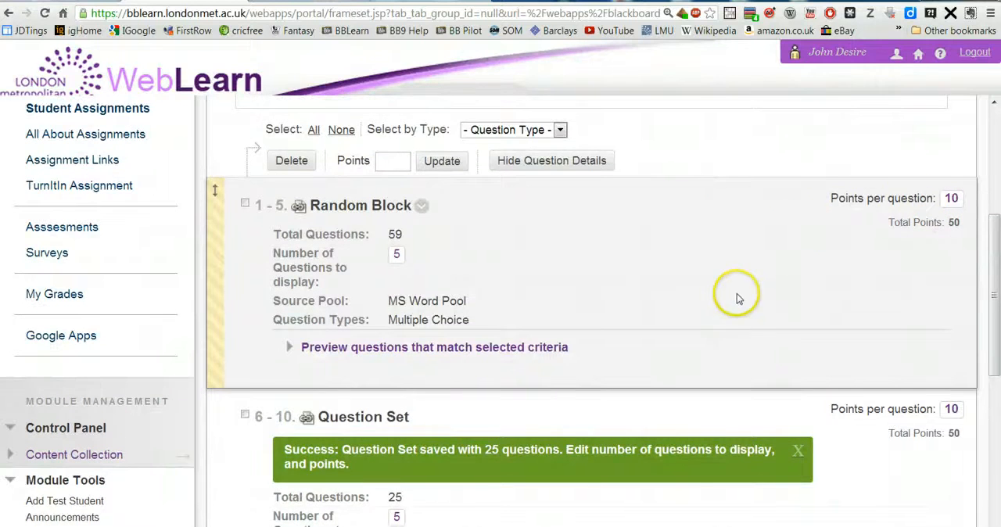
scroll(738, 298, down, 6)
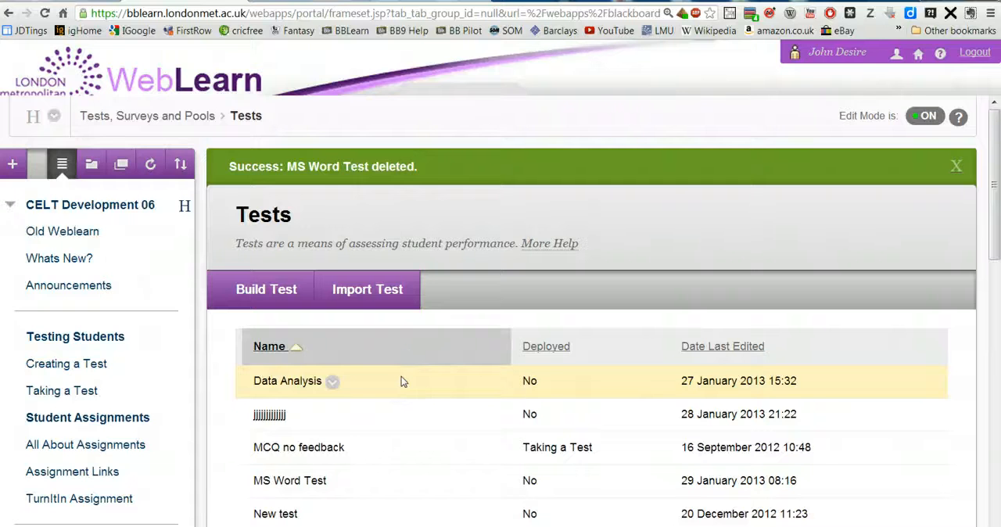
Step: Deploy the existing MS Word Test to the Taking a Test content area
scroll(401, 381, down, 3)
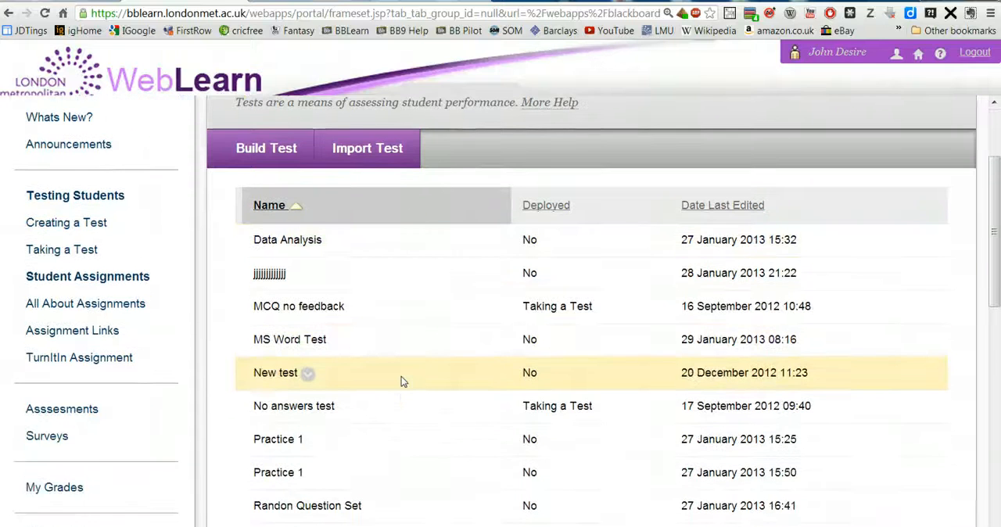
click(47, 250)
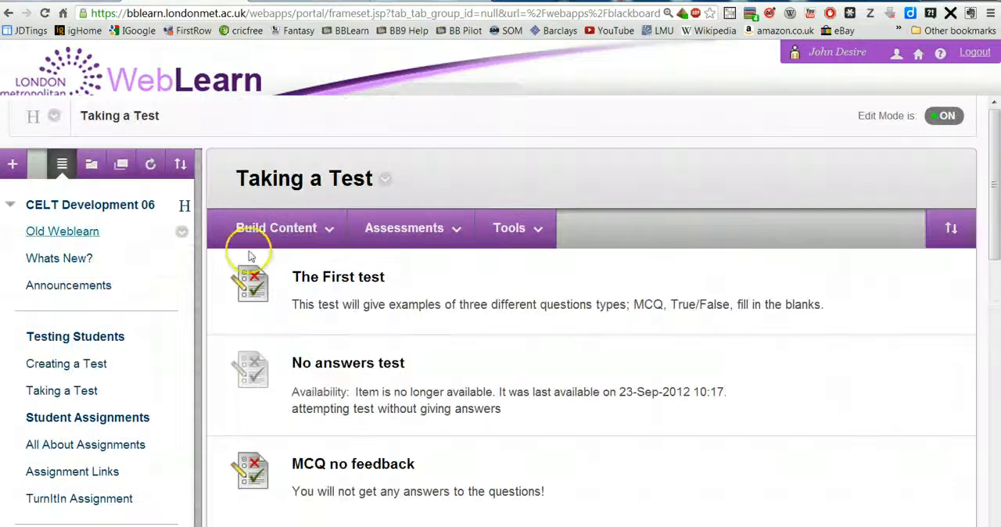
scroll(383, 315, down, 1)
scroll(383, 315, down, 3)
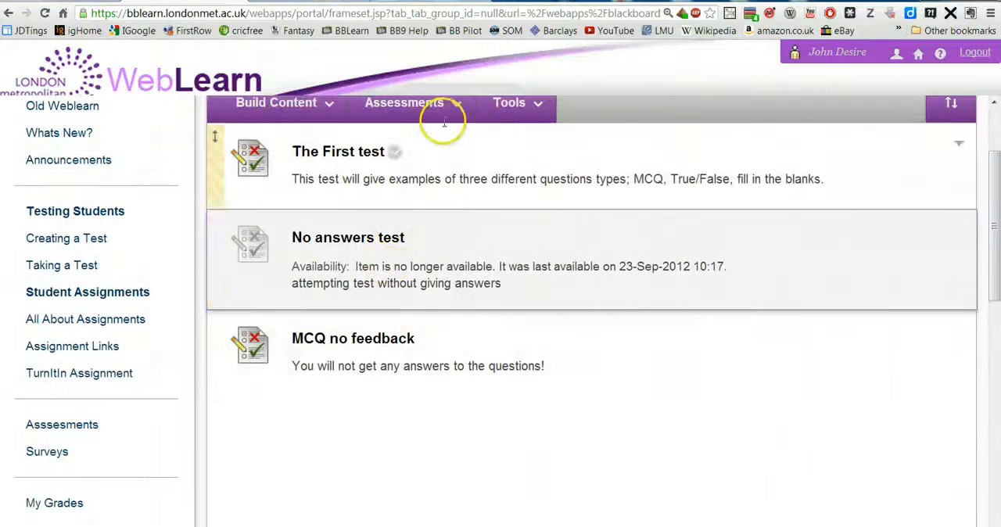
click(458, 106)
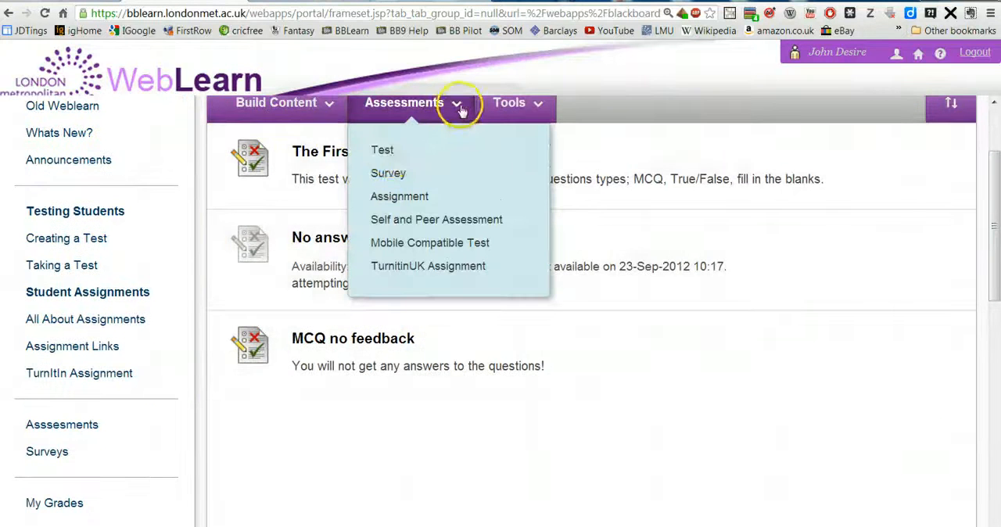
click(383, 150)
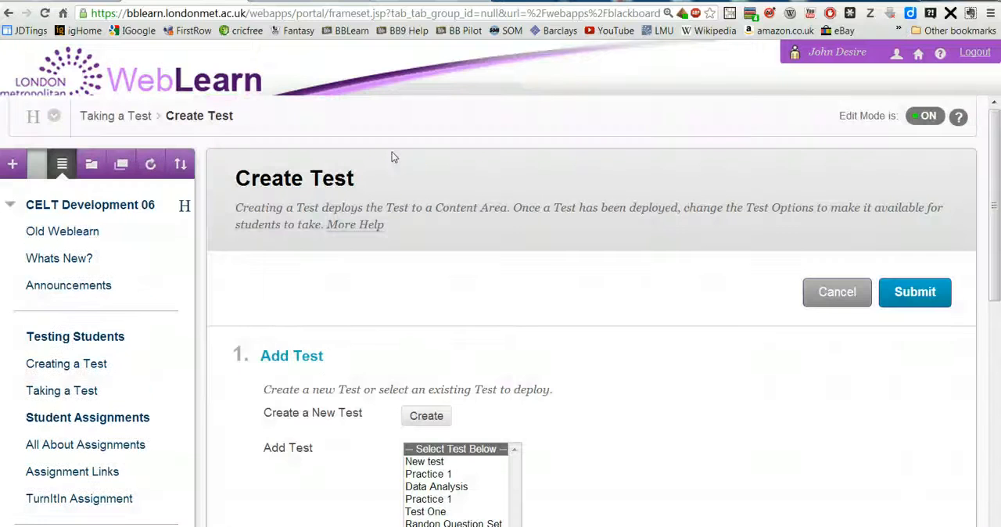
scroll(441, 384, down, 2)
click(438, 377)
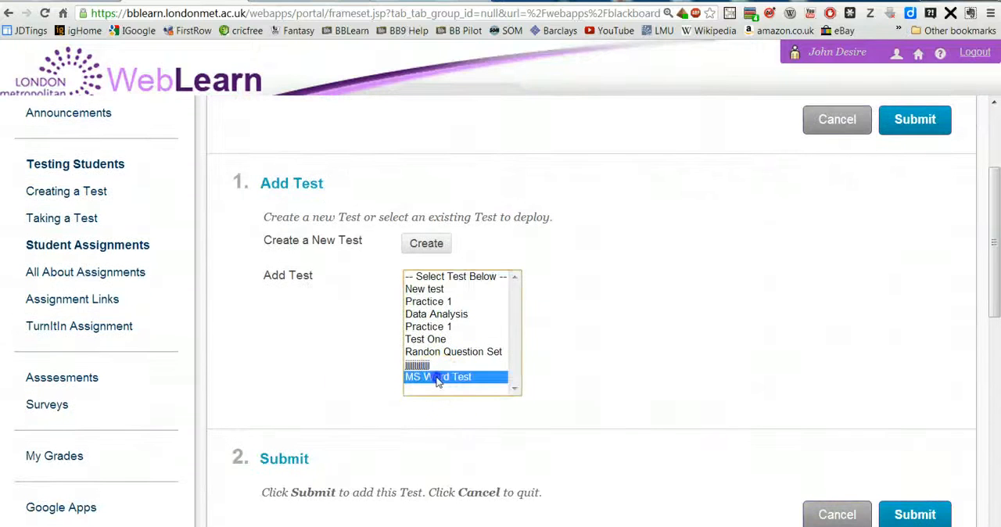
click(917, 514)
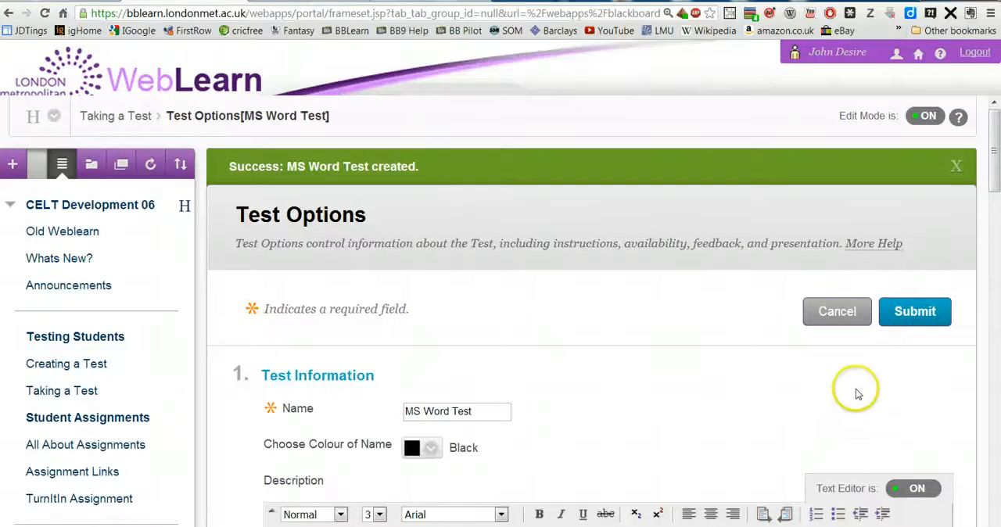
Step: Make the link to the MS Word Test available in its test options
drag(993, 140, 994, 247)
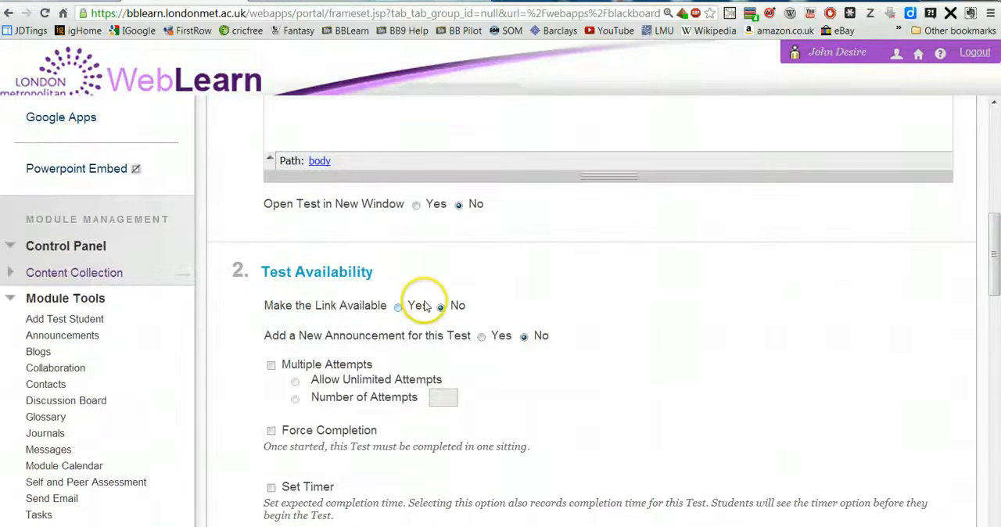
click(398, 309)
scroll(666, 353, down, 3)
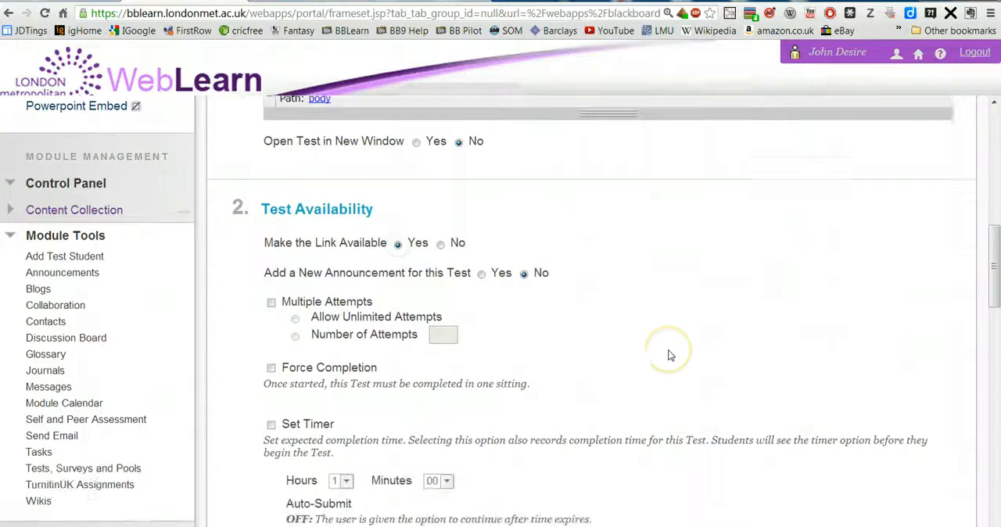
Step: Add Submitted Answers and Feedback to the feedback types displayed upon completion of the test
scroll(669, 356, down, 5)
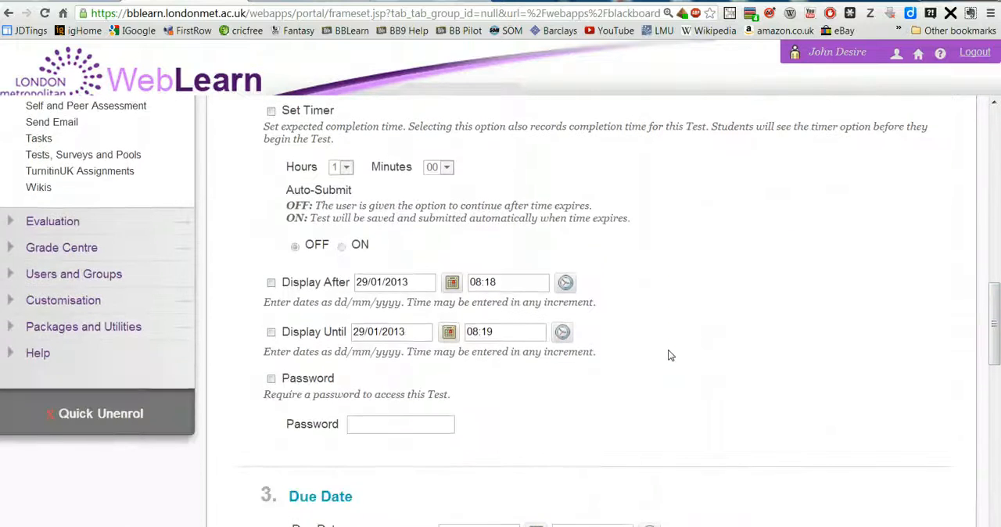
scroll(669, 356, down, 5)
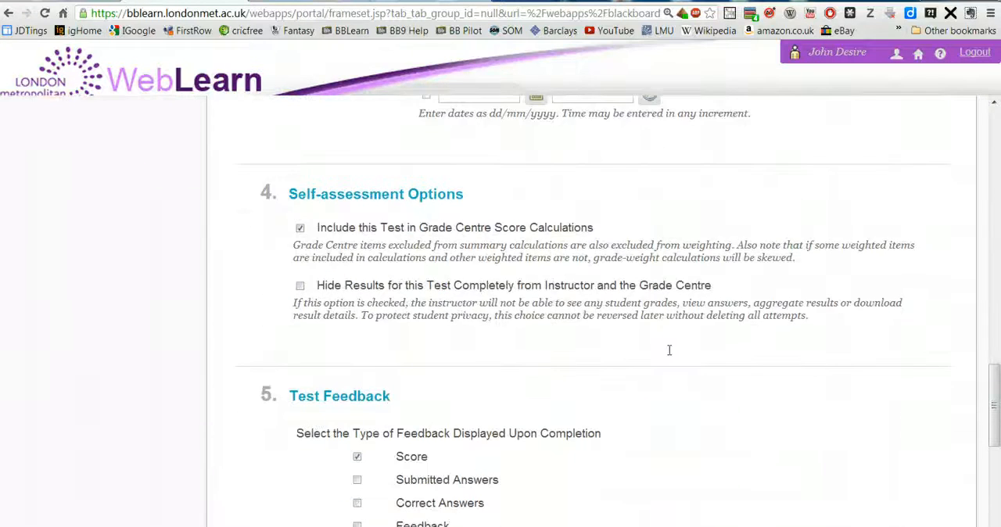
scroll(668, 356, down, 1)
click(357, 270)
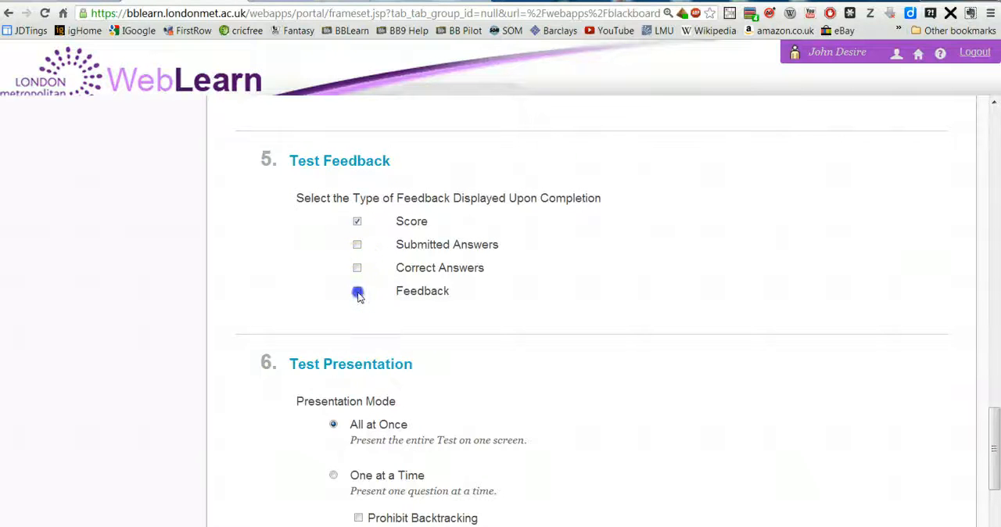
click(358, 246)
Step: Set the test's presentation mode to One at a Time and submit the test options
scroll(485, 381, down, 3)
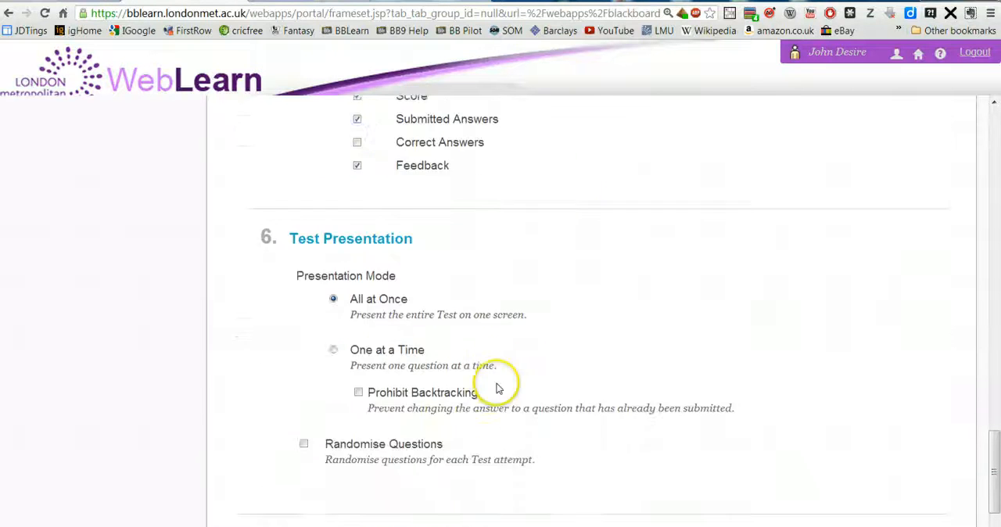
click(330, 289)
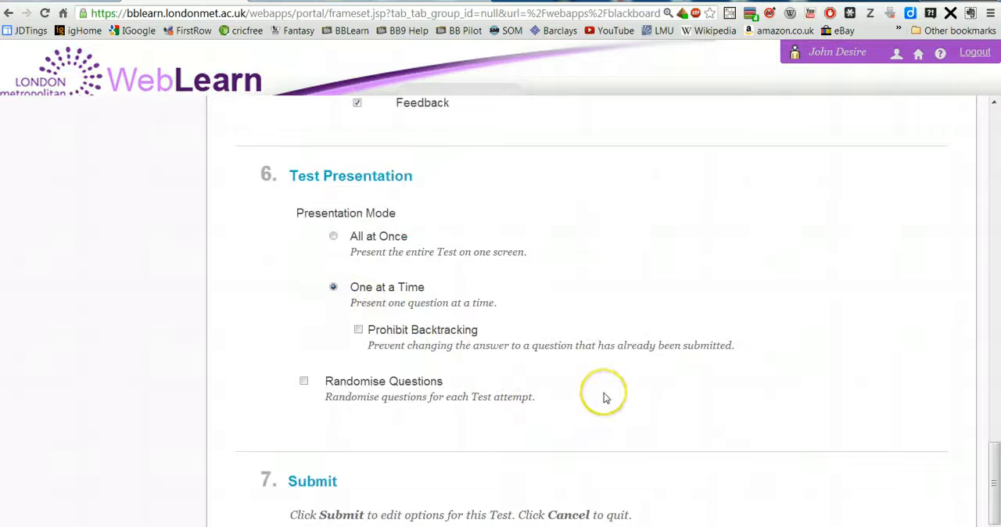
scroll(603, 391, down, 1)
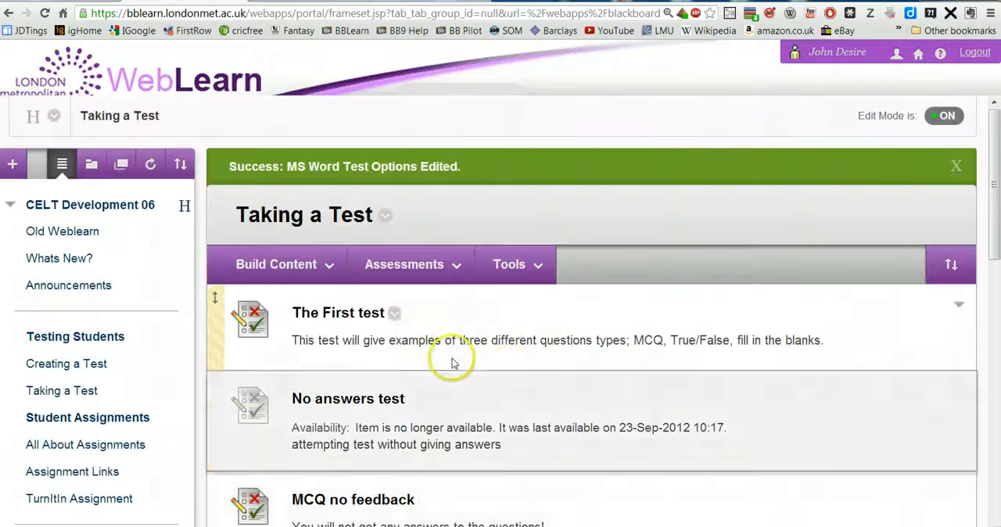
Step: Turn Edit Mode off and begin the MS Word Test to preview its questions
scroll(452, 362, down, 2)
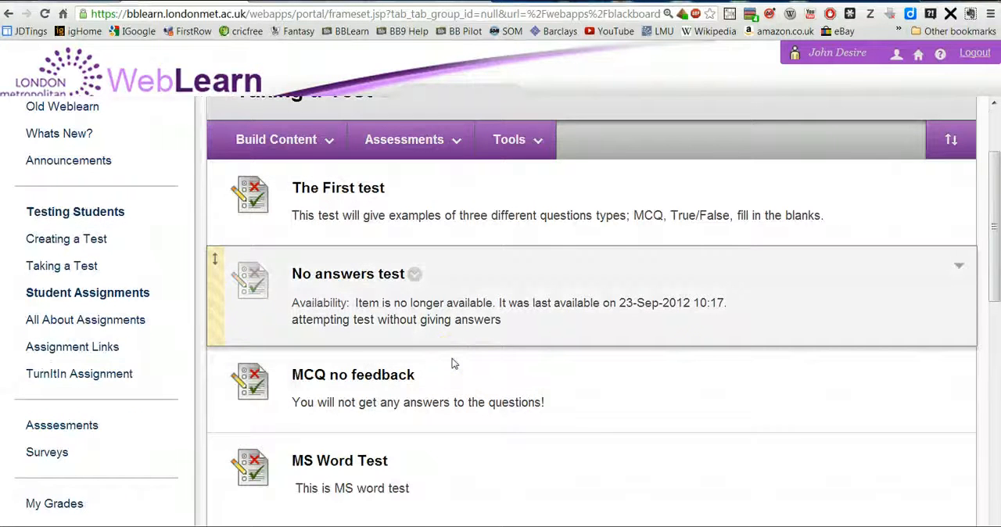
scroll(695, 371, up, 2)
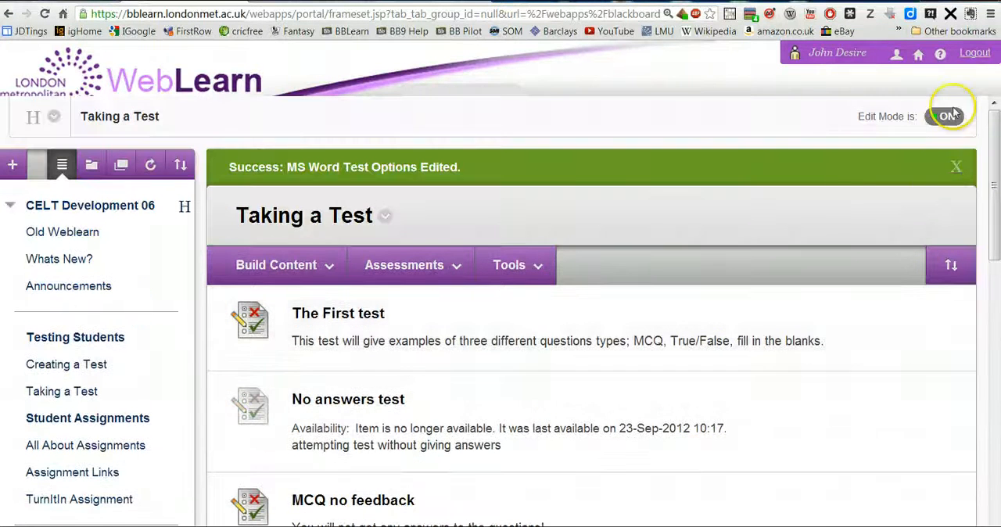
click(949, 117)
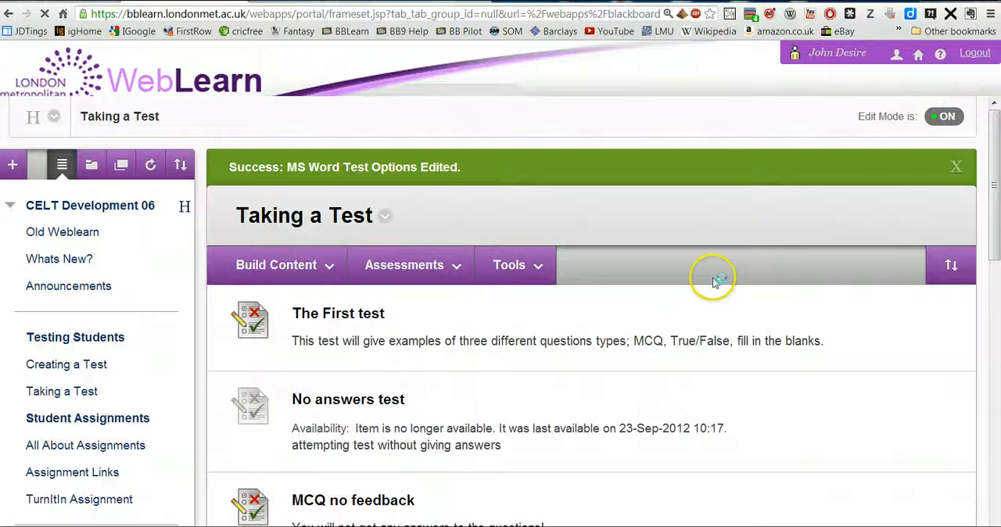
scroll(519, 318, down, 2)
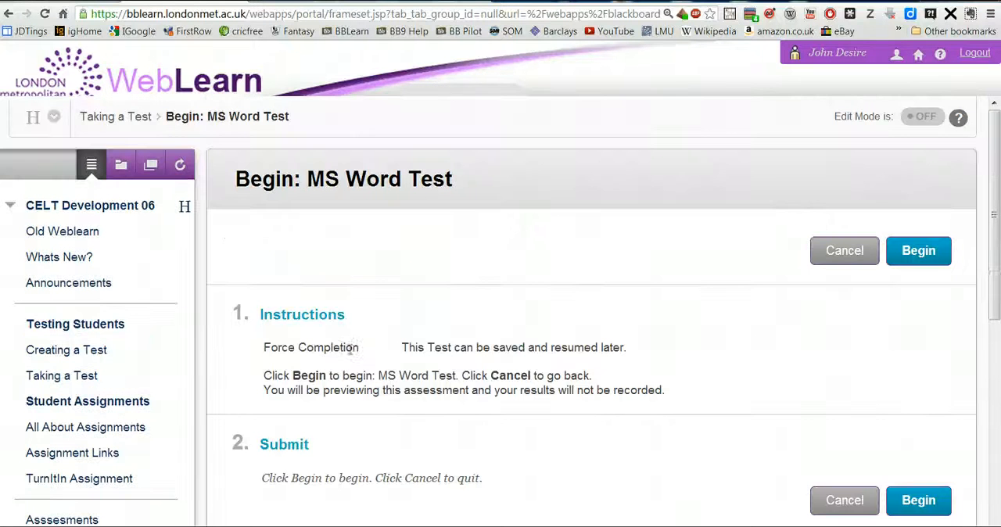
click(936, 253)
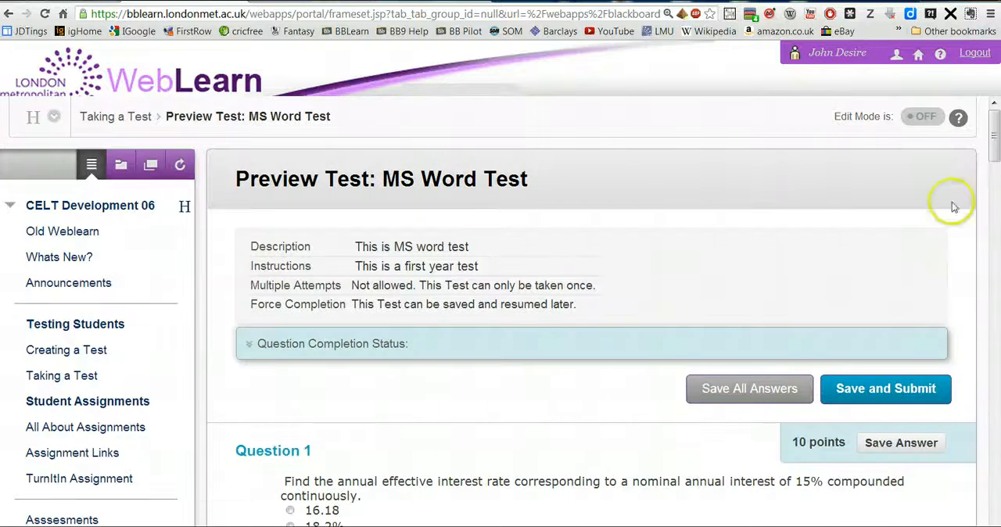
mouse_move(996, 135)
mouse_down()
mouse_move(995, 516)
mouse_move(987, 121)
mouse_up()
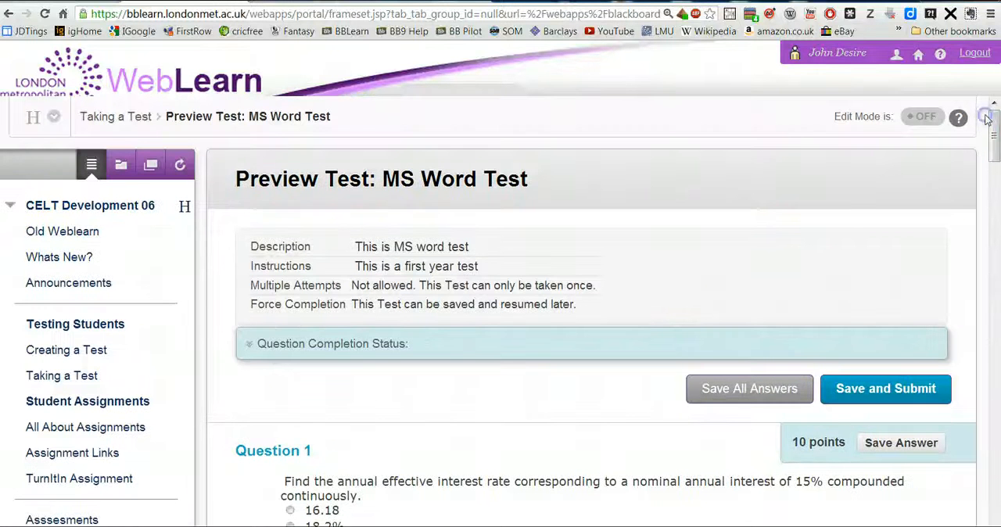